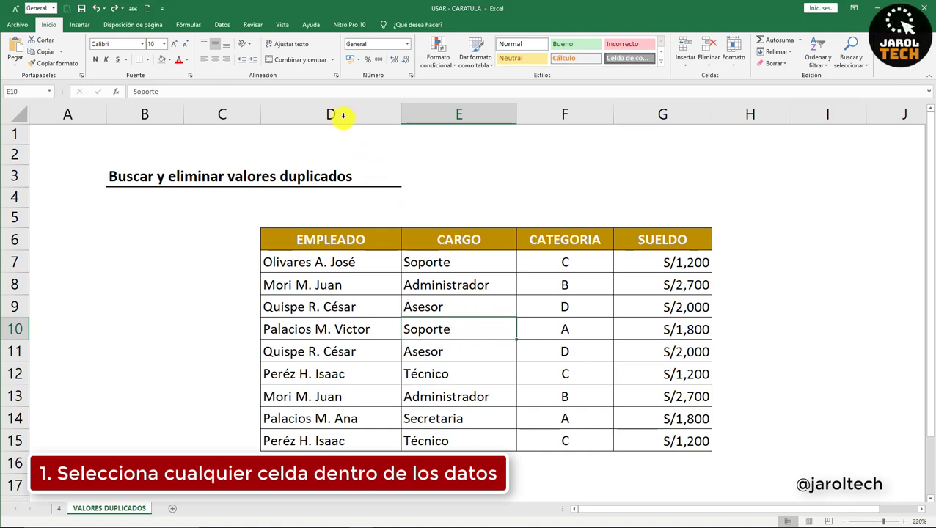
# Step: Start Remove Duplicates on the employee table and include all four columns: EMPLEADO, CARGO, CATEGORIA and SUELDO
pyautogui.click(227, 25)
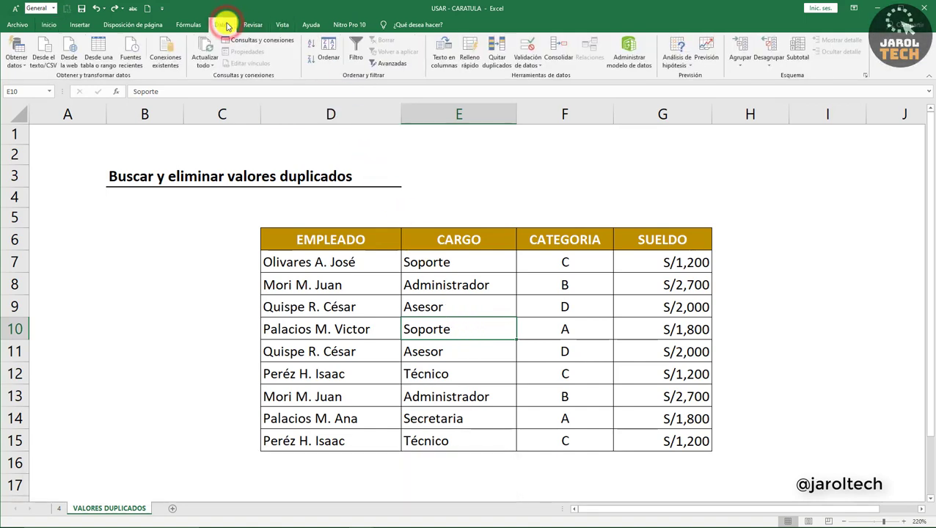
pyautogui.click(499, 57)
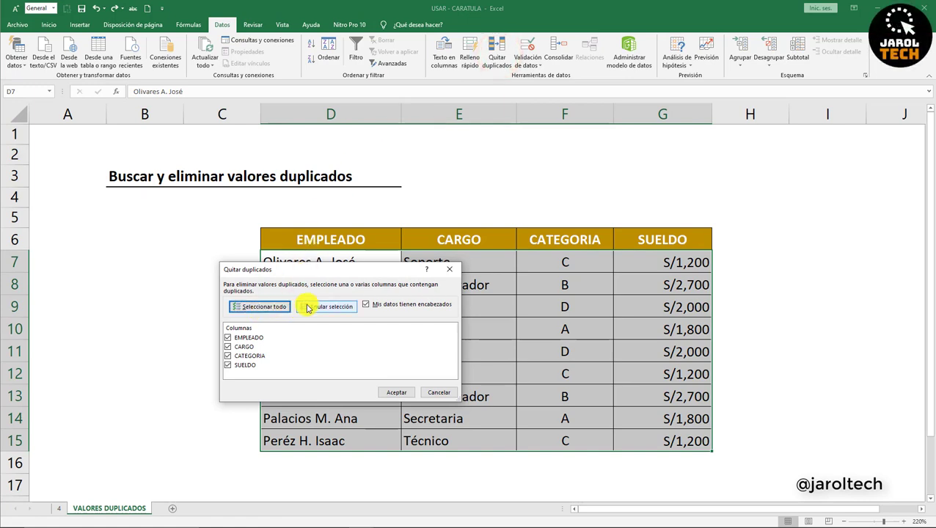
pyautogui.click(281, 307)
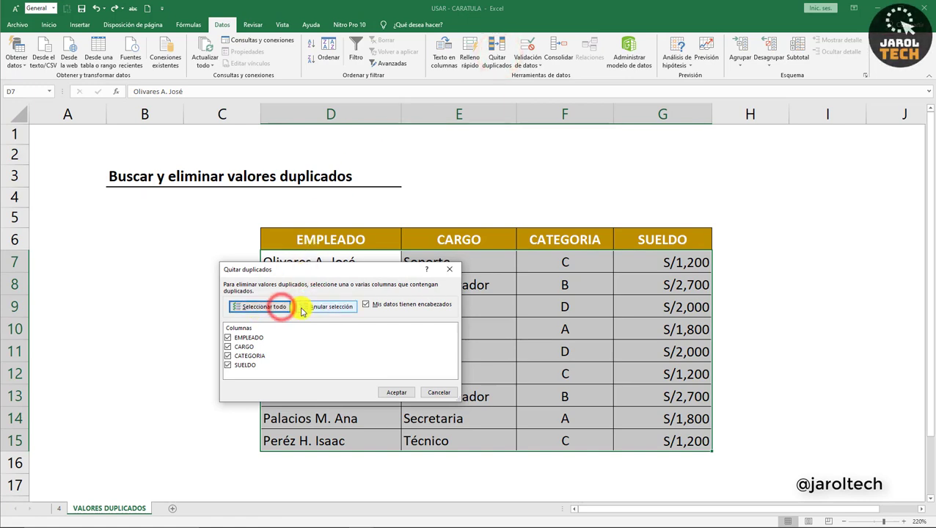
pyautogui.click(301, 307)
pyautogui.click(228, 338)
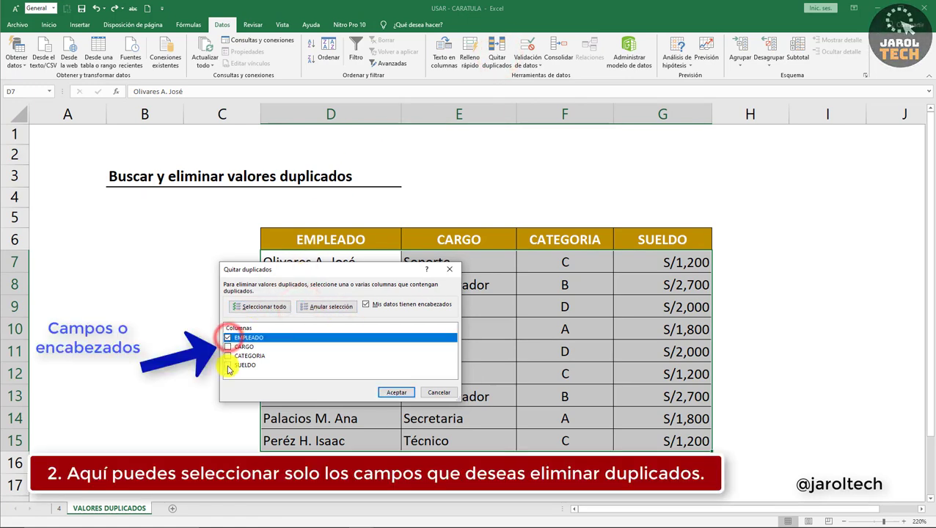
pyautogui.click(227, 366)
pyautogui.click(228, 348)
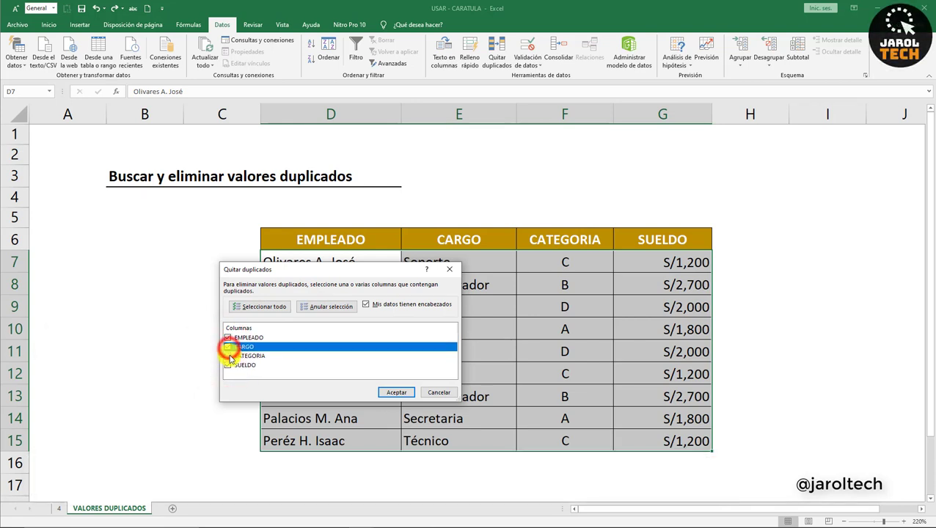
pyautogui.click(227, 356)
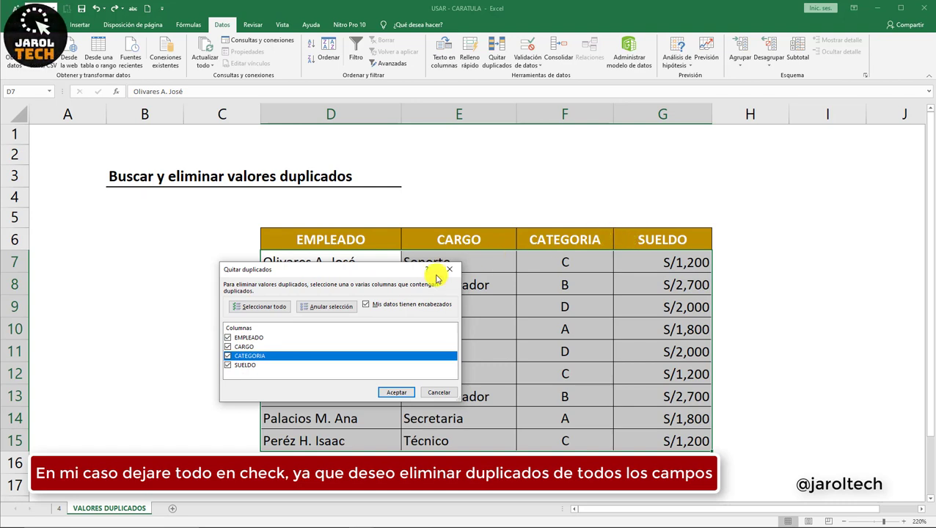
# Step: Keep the data marked as having headers and remove the duplicate rows from the table
pyautogui.click(367, 305)
pyautogui.click(367, 305)
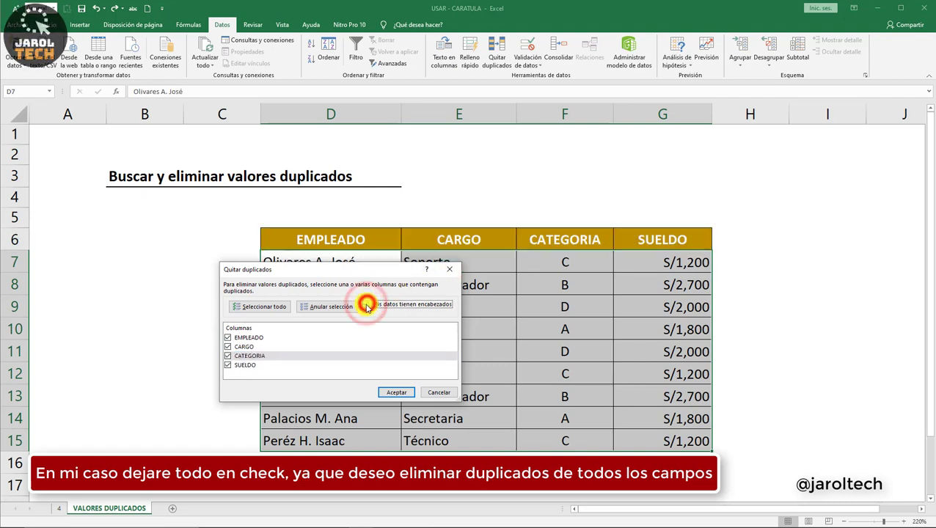
pyautogui.click(399, 393)
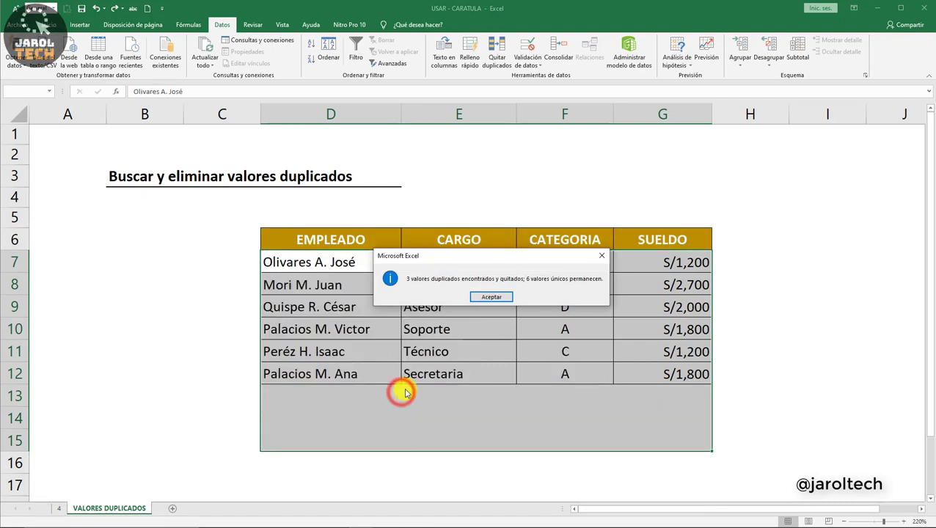
pyautogui.click(503, 299)
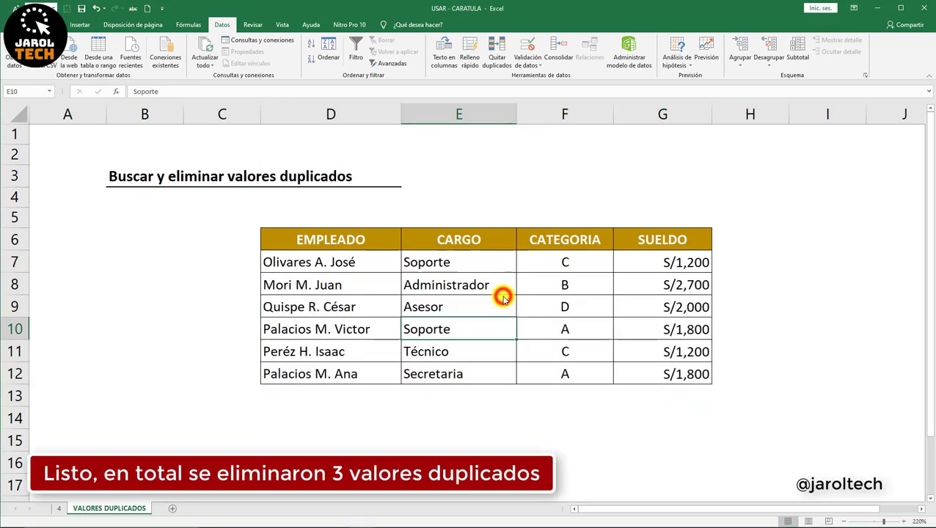
pyautogui.click(481, 306)
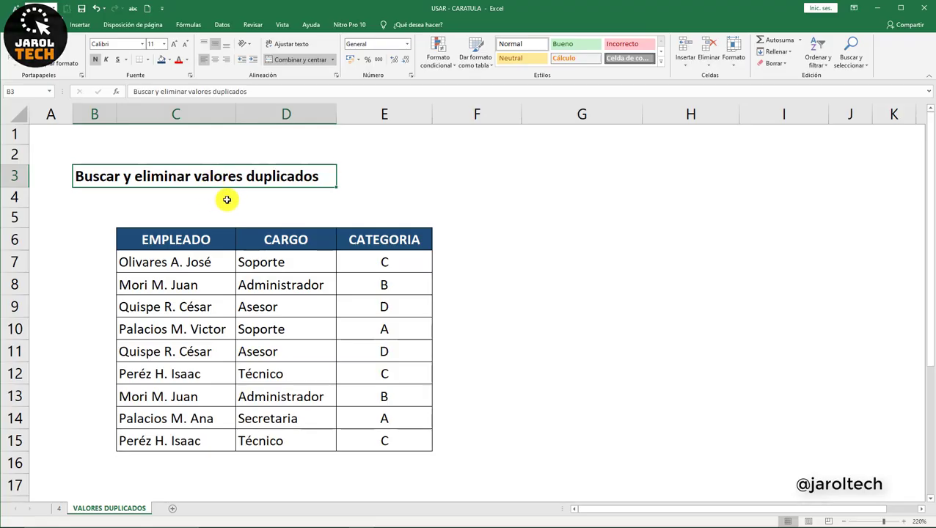
# Step: Load the three-column employee range C6:E15 into Power Query as a table with headers
pyautogui.moveTo(203, 239); pyautogui.dragTo(385, 439)
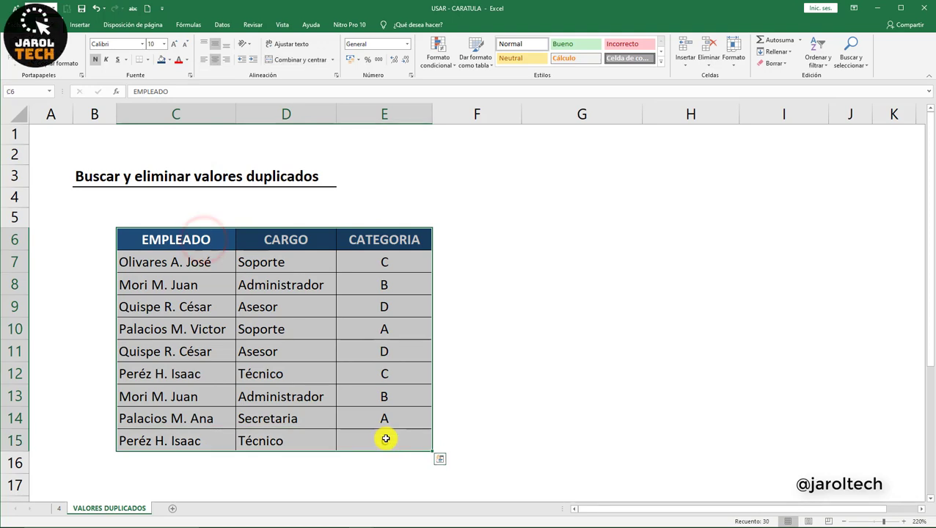
pyautogui.click(280, 330)
pyautogui.click(209, 308)
pyautogui.click(274, 307)
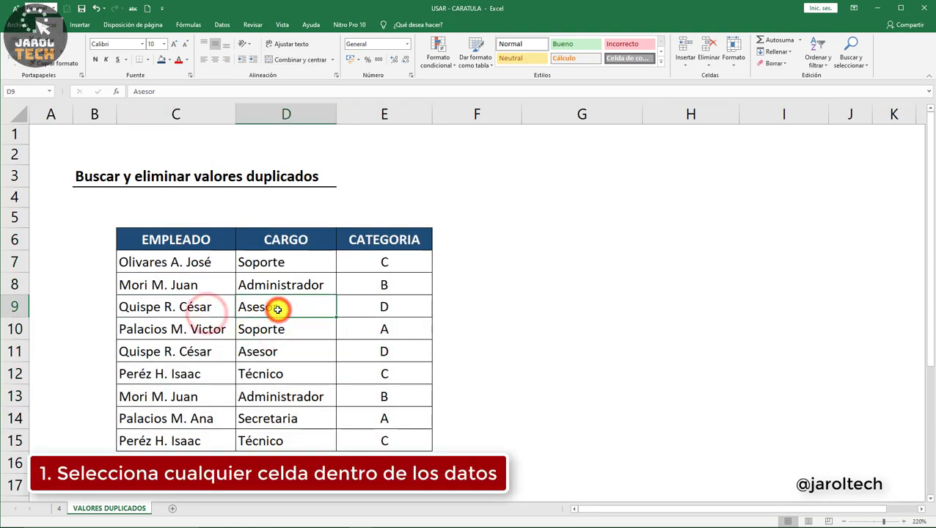
pyautogui.click(222, 24)
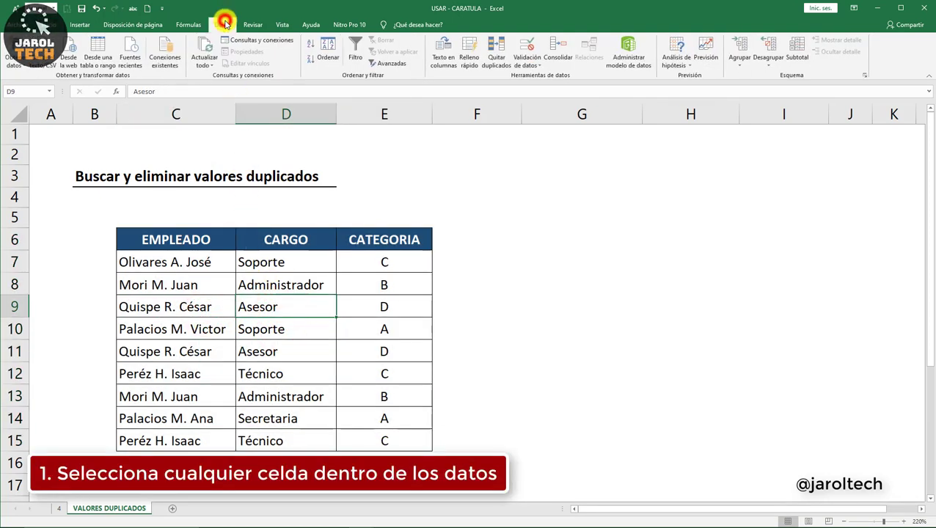
pyautogui.click(109, 59)
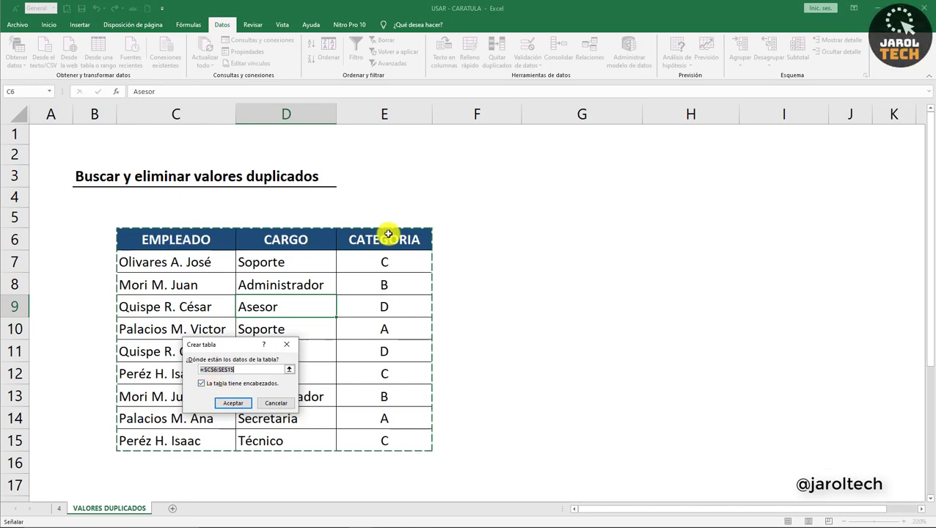
pyautogui.click(239, 402)
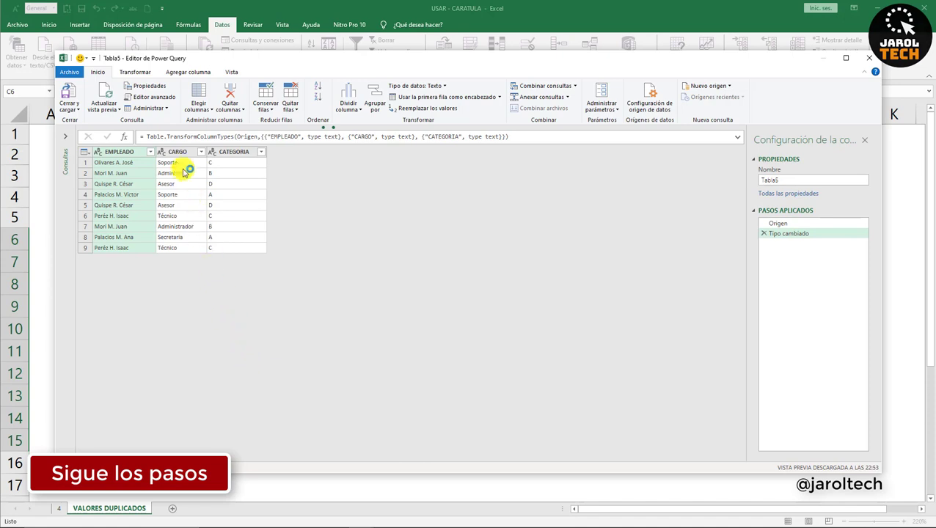
# Step: Remove duplicate rows across the whole table in the Power Query editor
pyautogui.click(178, 152)
pyautogui.click(219, 152)
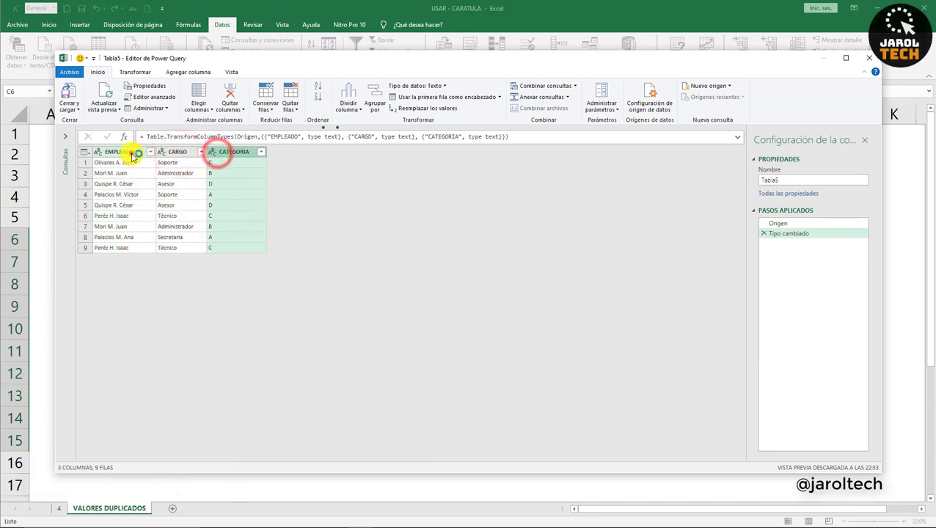
pyautogui.click(123, 152)
pyautogui.click(87, 152)
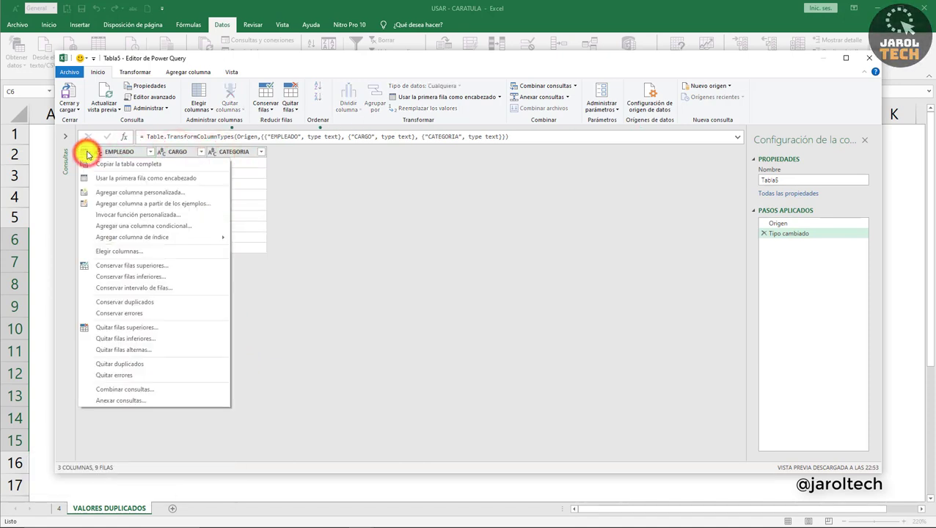
pyautogui.click(134, 364)
# Step: Check the deduplicated EMPLEADO, CARGO and CATEGORIA columns, and close and load the query into the workbook
pyautogui.click(170, 152)
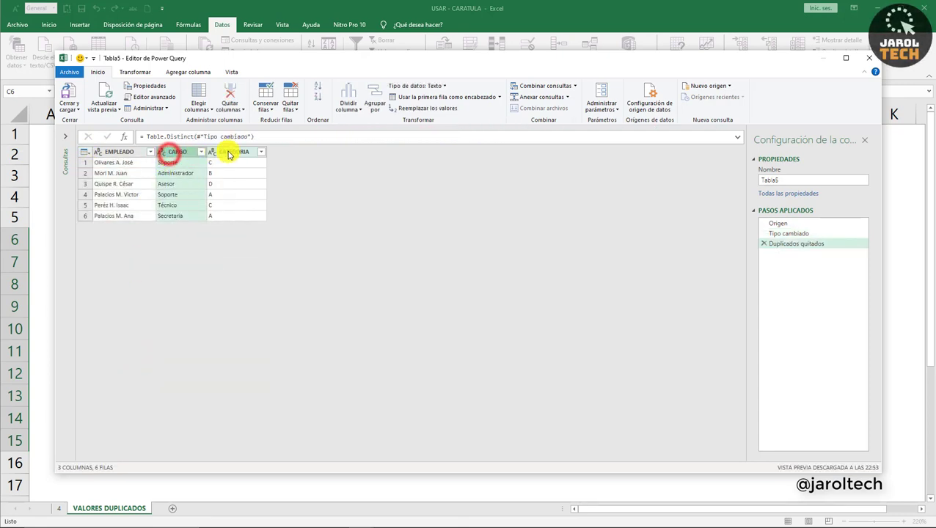
pyautogui.click(227, 152)
pyautogui.click(133, 151)
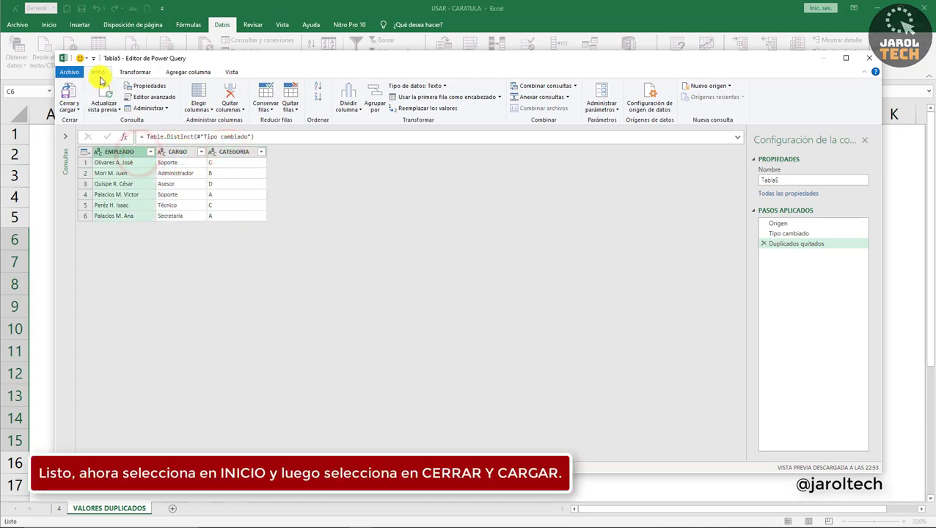
pyautogui.click(76, 110)
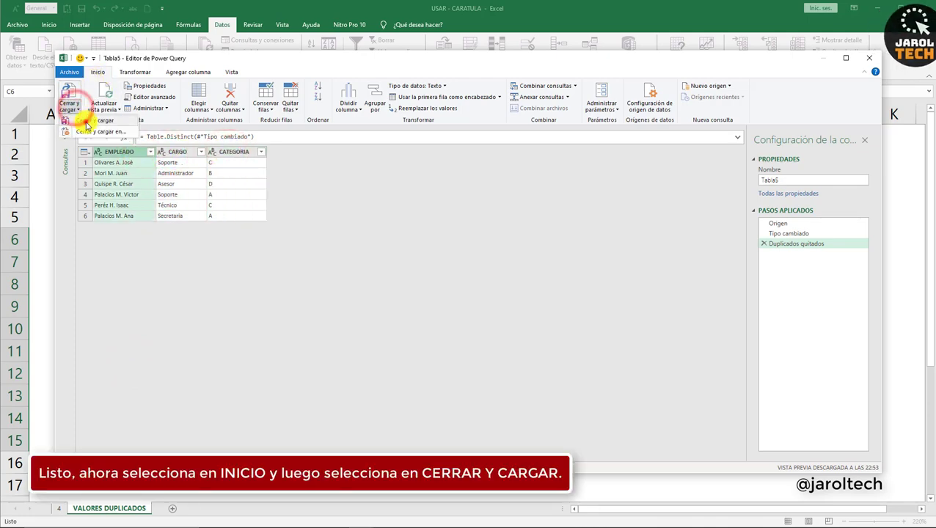
pyautogui.click(94, 121)
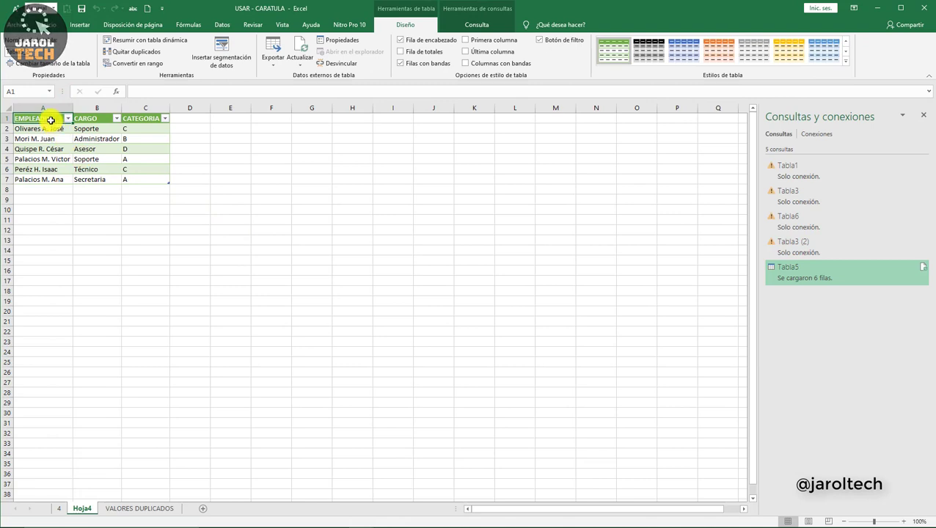
# Step: Move the loaded table A1:C7 from Hoja4 to cell G6 of the VALORES DUPLICADOS sheet
pyautogui.moveTo(50, 121); pyautogui.dragTo(150, 179)
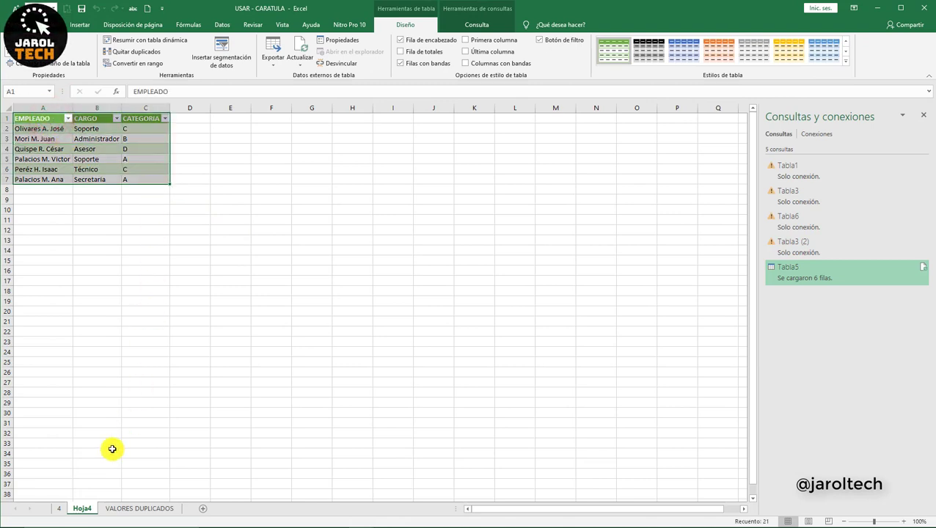
pyautogui.rightClick(95, 155)
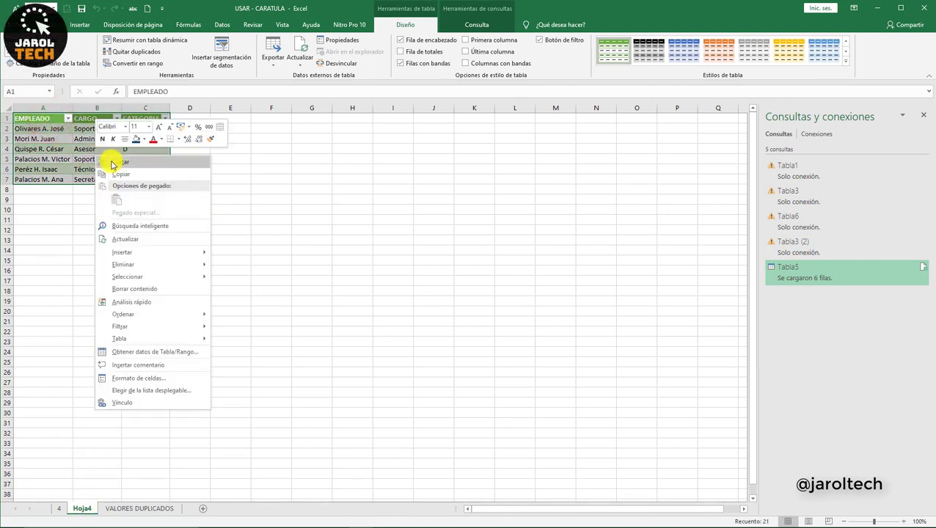
pyautogui.click(114, 169)
pyautogui.click(141, 508)
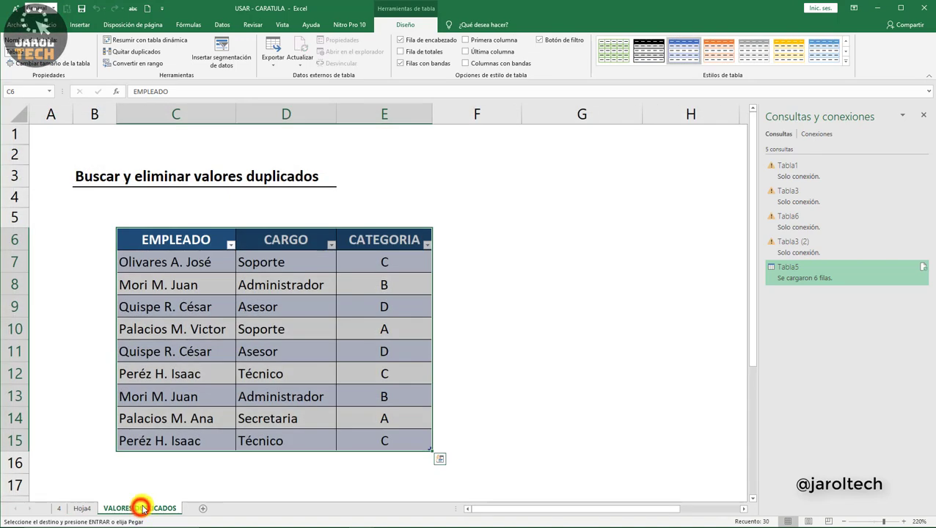
pyautogui.click(515, 242)
pyautogui.click(544, 240)
pyautogui.rightClick(544, 240)
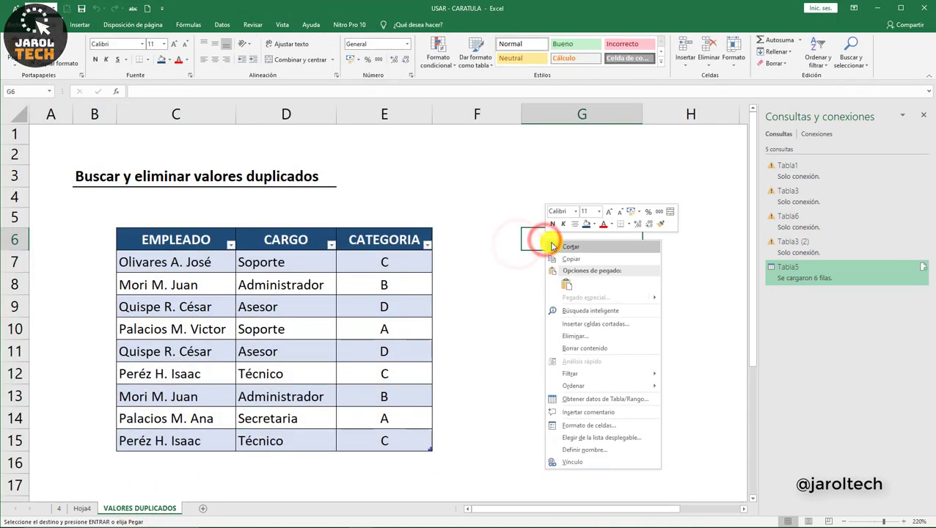
pyautogui.click(563, 282)
# Step: Close the queries and connections pane and delete the empty Hoja4 sheet
pyautogui.click(920, 116)
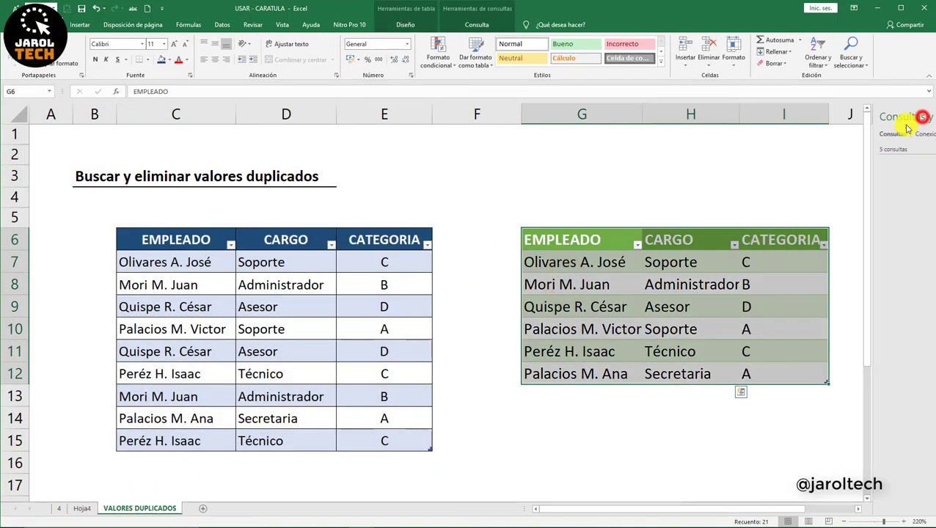
pyautogui.click(83, 508)
pyautogui.rightClick(85, 509)
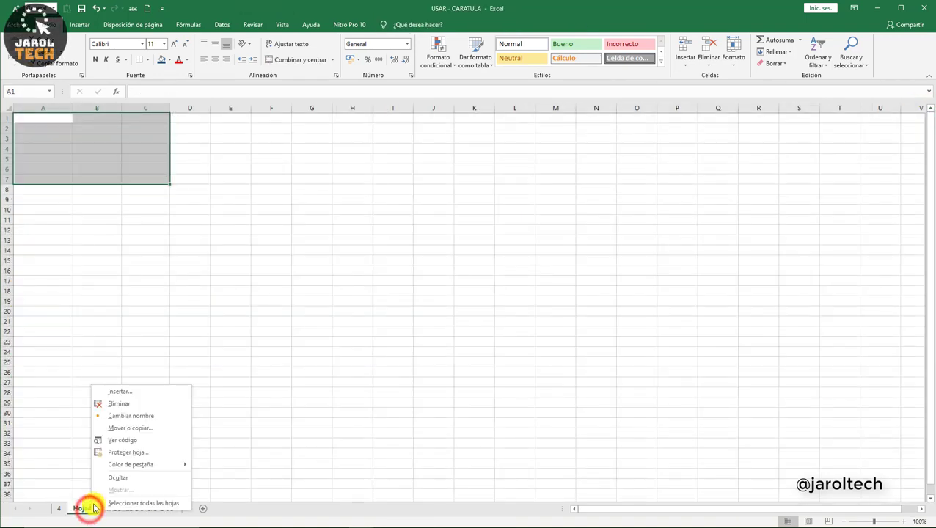
pyautogui.click(130, 405)
pyautogui.click(466, 296)
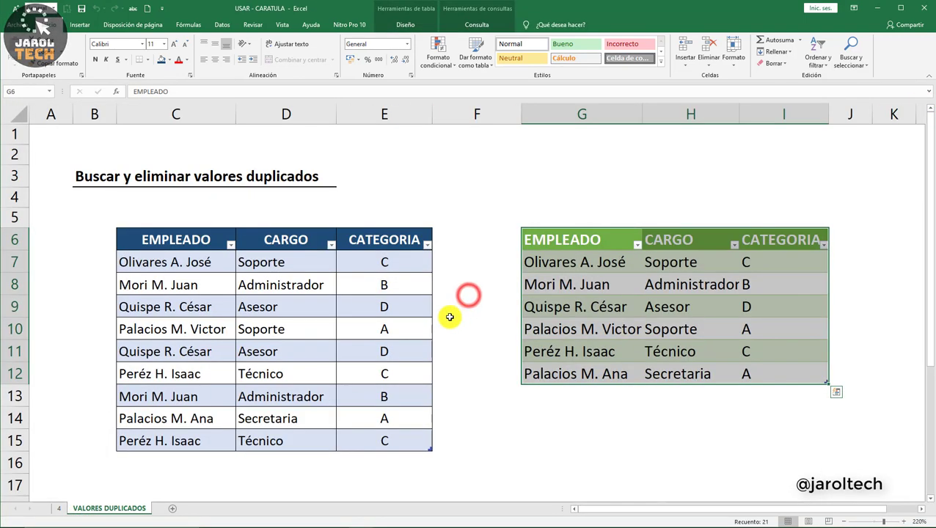
# Step: Widen column G slightly to fit the employee names, and compare the green table with the original one
pyautogui.click(636, 288)
pyautogui.click(613, 240)
pyautogui.click(683, 245)
pyautogui.click(703, 332)
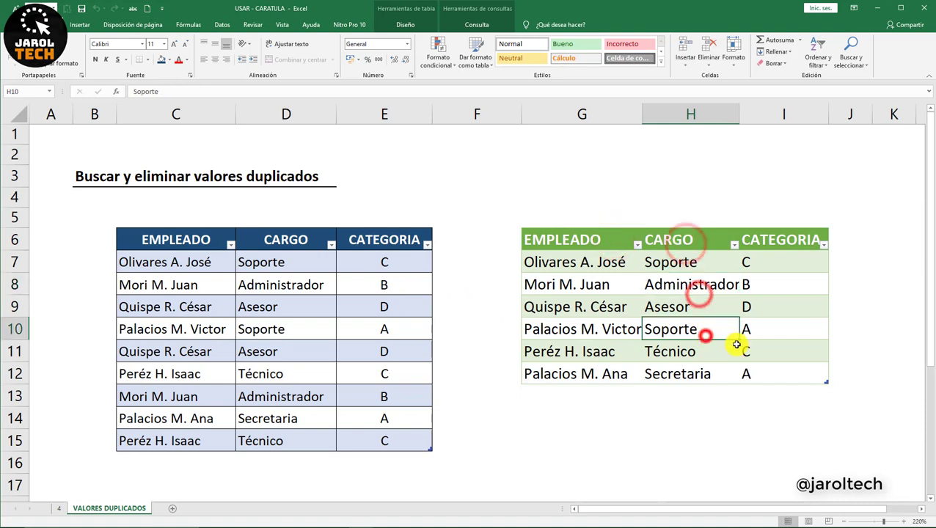
pyautogui.click(760, 349)
pyautogui.moveTo(639, 117); pyautogui.dragTo(651, 117)
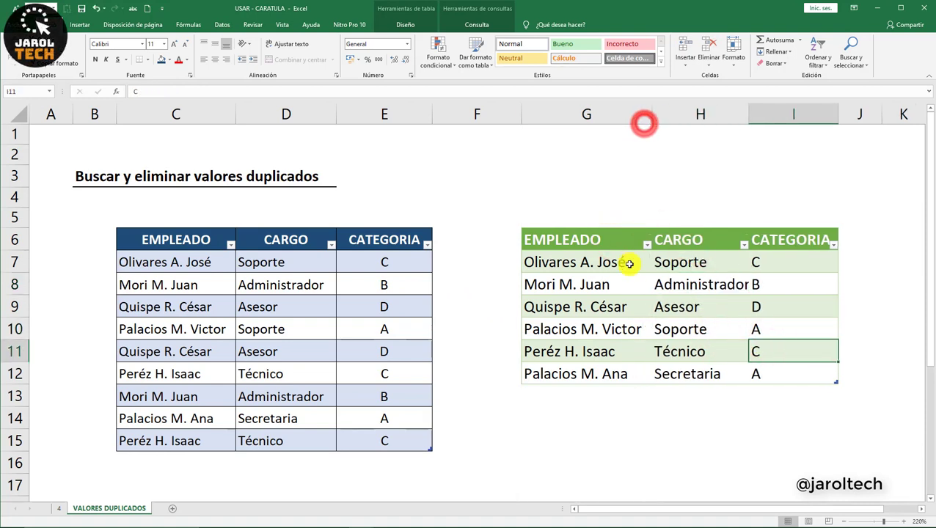
pyautogui.moveTo(613, 240); pyautogui.dragTo(774, 374)
pyautogui.moveTo(192, 240); pyautogui.dragTo(365, 449)
# Step: Convert the green deduplicated table to a normal range, accepting removal of its query definition
pyautogui.click(621, 306)
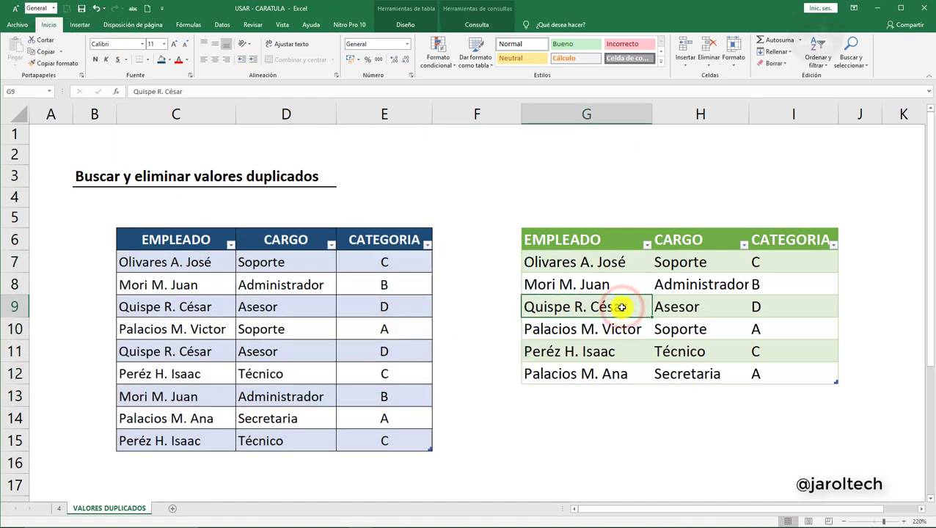
pyautogui.rightClick(626, 307)
pyautogui.moveTo(652, 237)
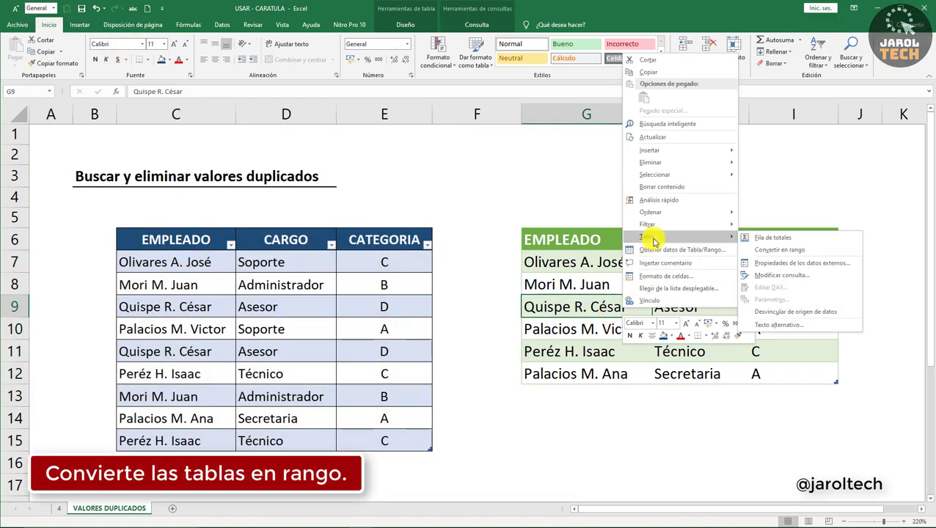
pyautogui.click(776, 250)
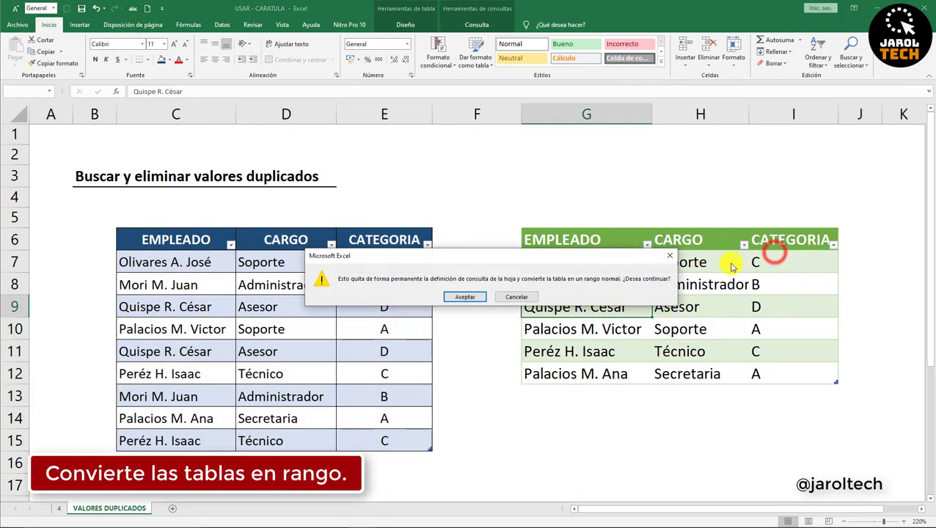
pyautogui.click(481, 296)
# Step: Convert the original blue employee table to a normal range and accept the conversion
pyautogui.click(265, 303)
pyautogui.rightClick(266, 303)
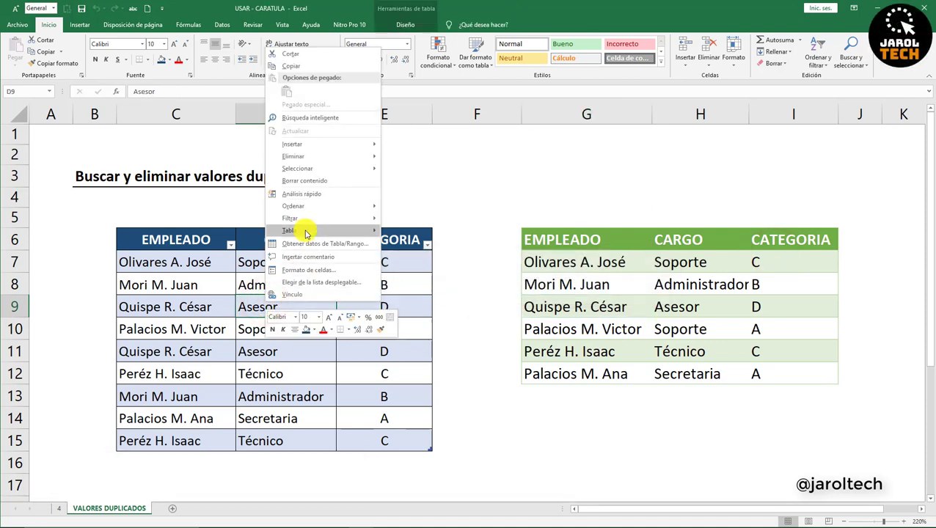
pyautogui.moveTo(307, 232)
pyautogui.click(414, 245)
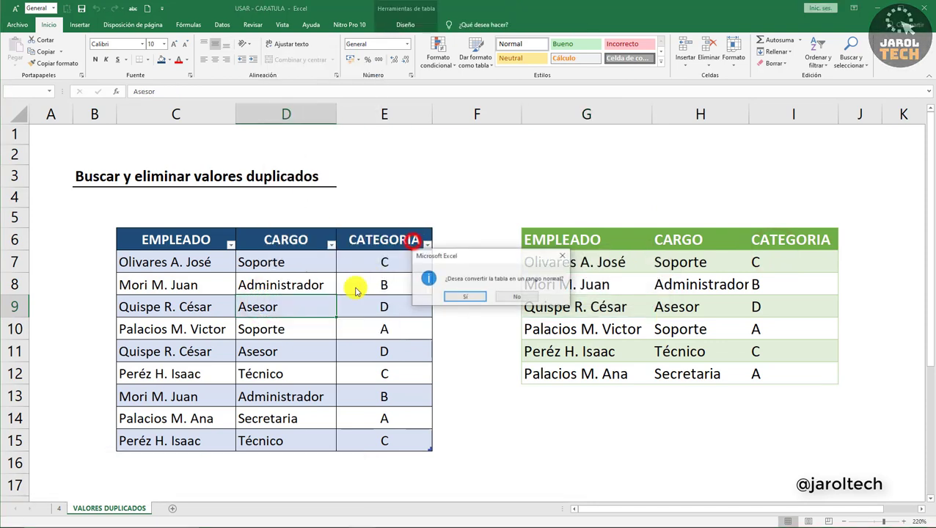
pyautogui.click(463, 297)
pyautogui.click(591, 282)
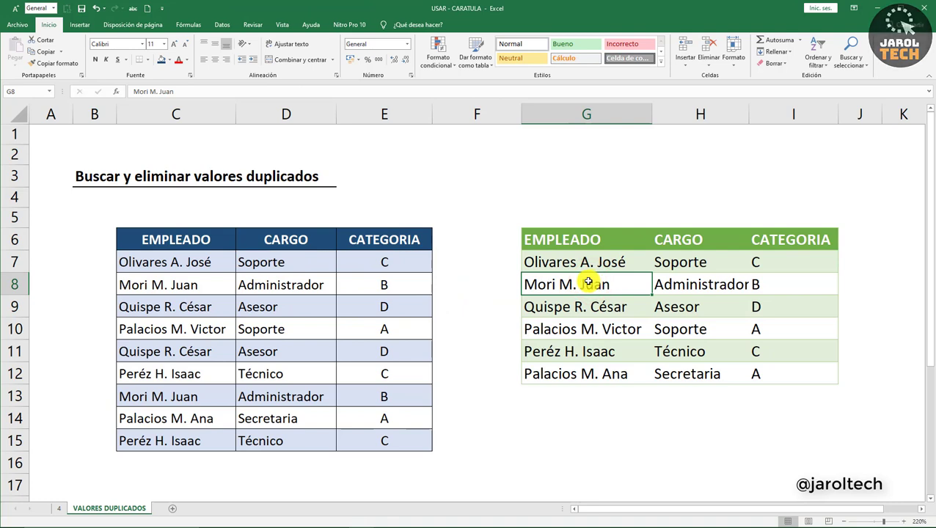
# Step: Copy the formatting of the original blue employee range C6:E15 onto the green deduplicated range starting at G6
pyautogui.moveTo(207, 244); pyautogui.dragTo(390, 436)
pyautogui.click(72, 66)
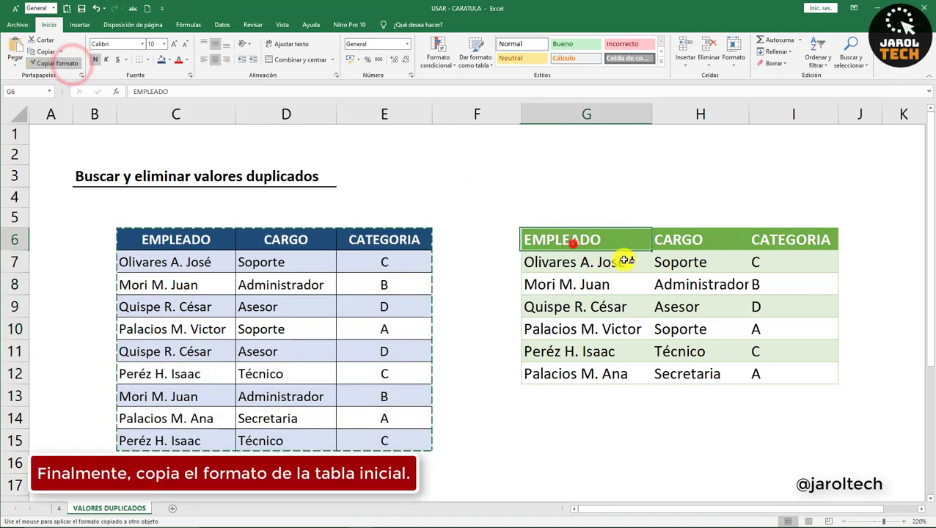
pyautogui.moveTo(572, 238); pyautogui.dragTo(733, 374)
pyautogui.click(676, 319)
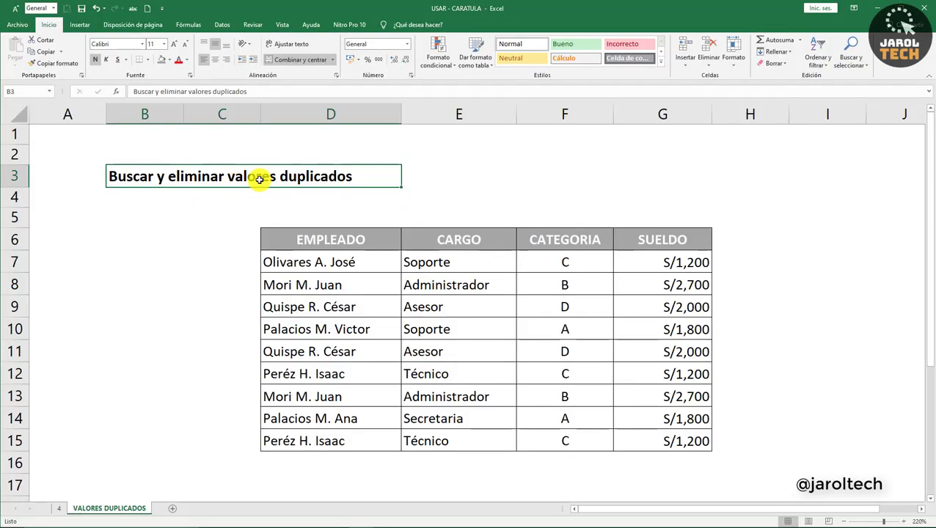
# Step: Start an Advanced Filter on the gray employee list D6:G15, set to copy the results to another location
pyautogui.moveTo(309, 245); pyautogui.dragTo(645, 441)
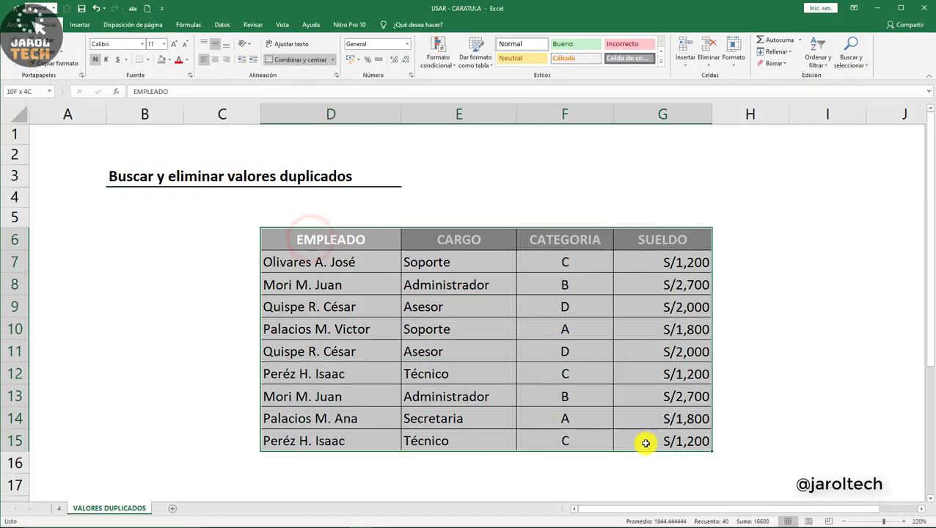
pyautogui.click(443, 286)
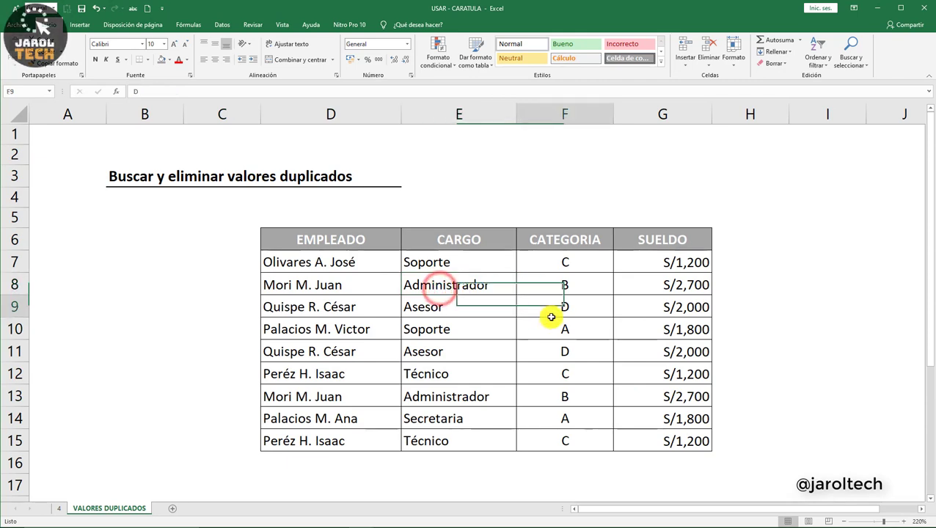
pyautogui.click(561, 361)
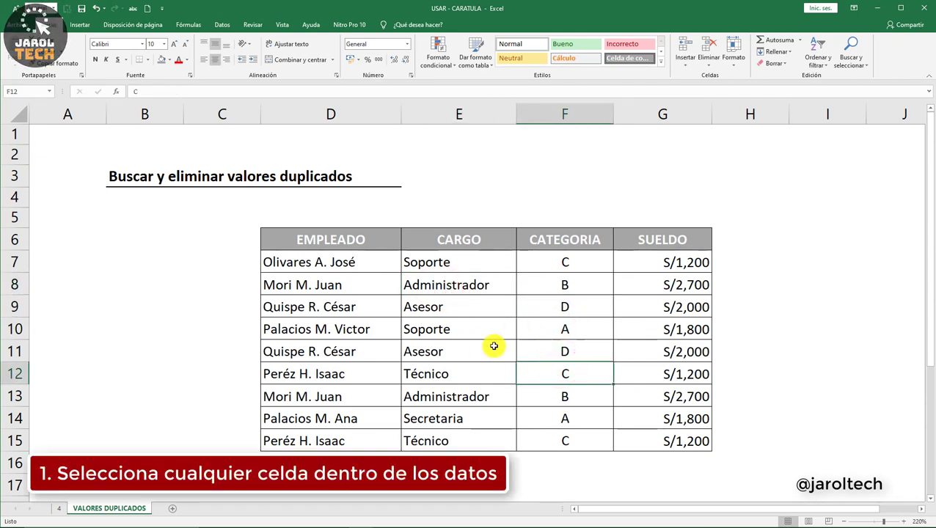
pyautogui.click(222, 25)
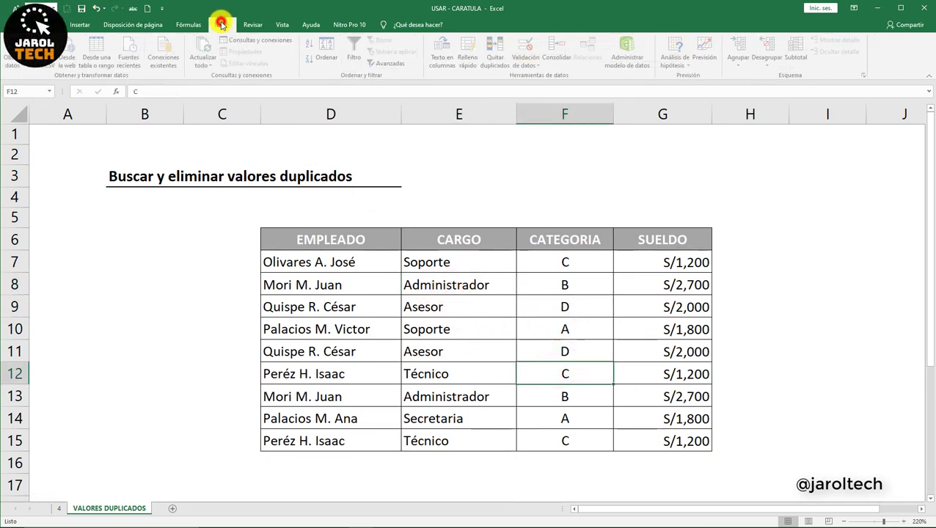
pyautogui.click(393, 65)
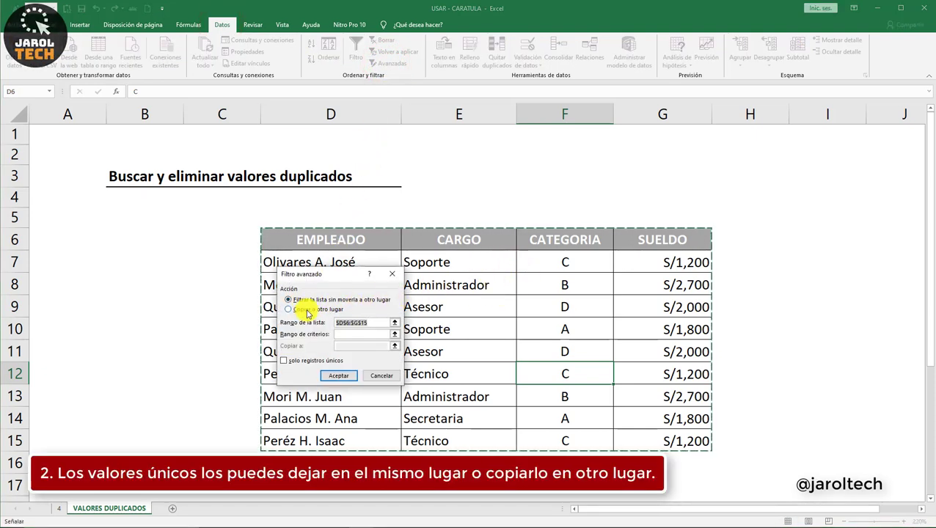
pyautogui.click(309, 311)
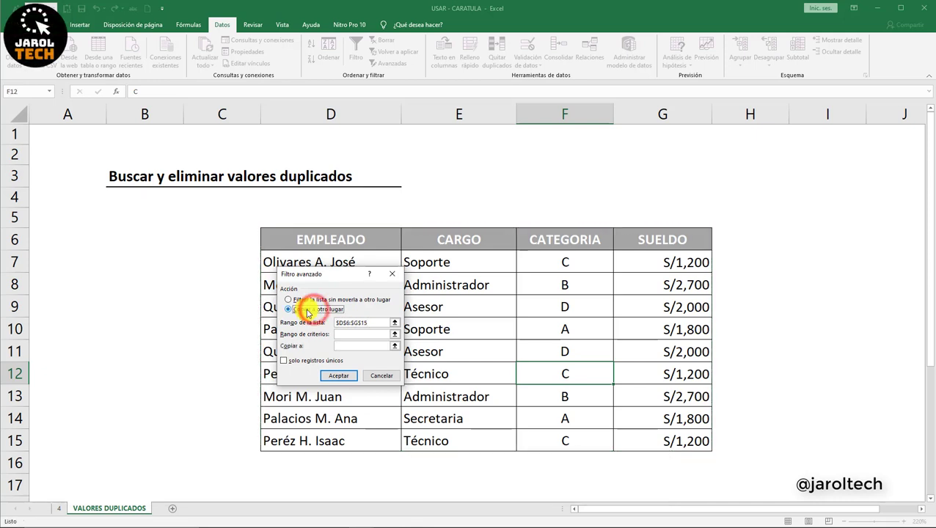
# Step: Set D18 as the copy destination, leave the criteria range empty, restrict to unique records only, and run the filter
pyautogui.click(394, 351)
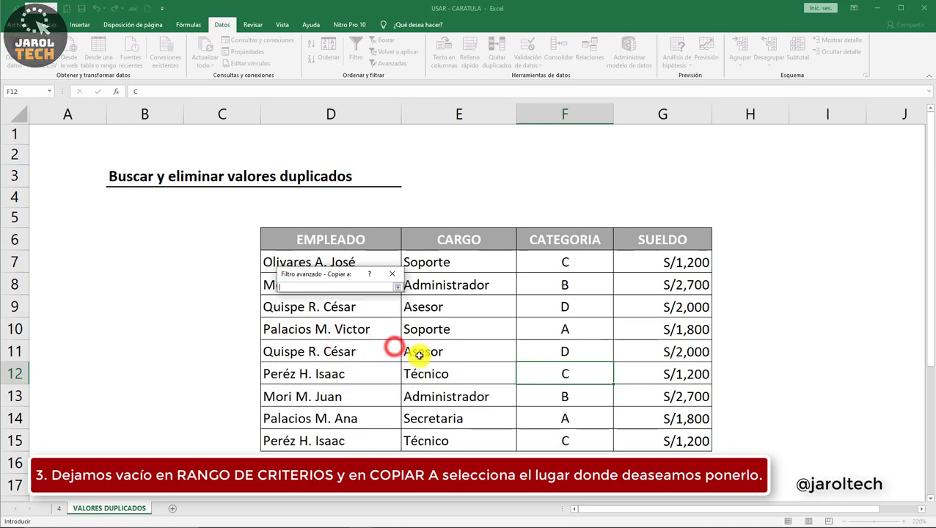
pyautogui.scroll(-2, 404, 358)
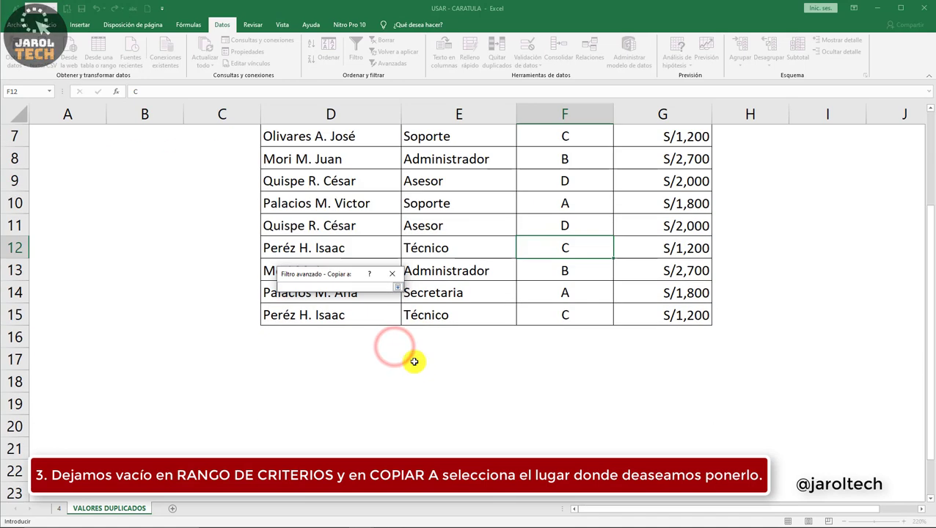
pyautogui.click(396, 287)
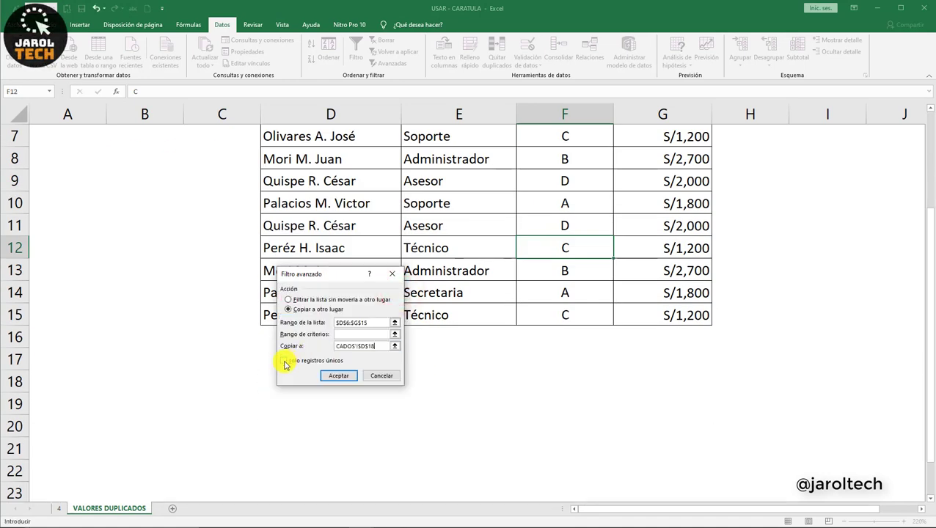
pyautogui.click(283, 360)
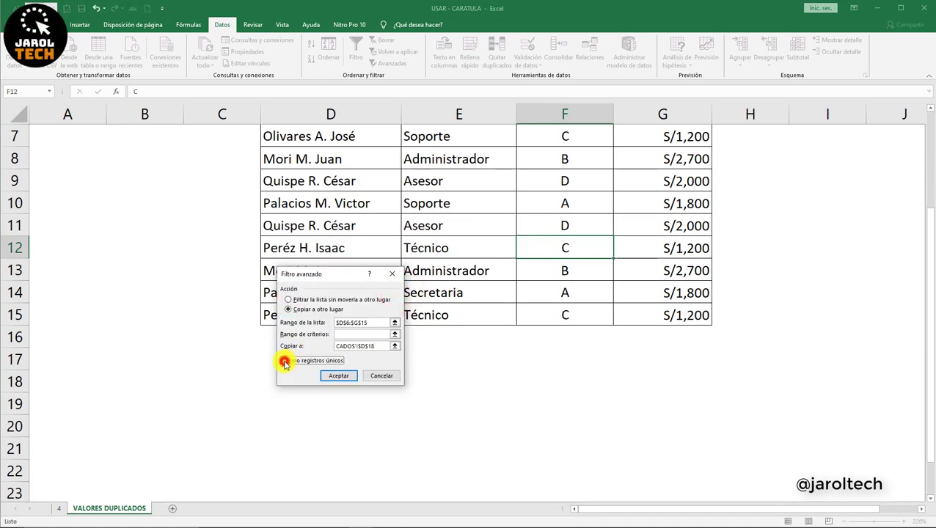
pyautogui.click(341, 377)
# Step: Compare the filtered copy starting at D18 with the original employee list in D6:G15
pyautogui.scroll(-1, 396, 391)
pyautogui.scroll(-1, 398, 391)
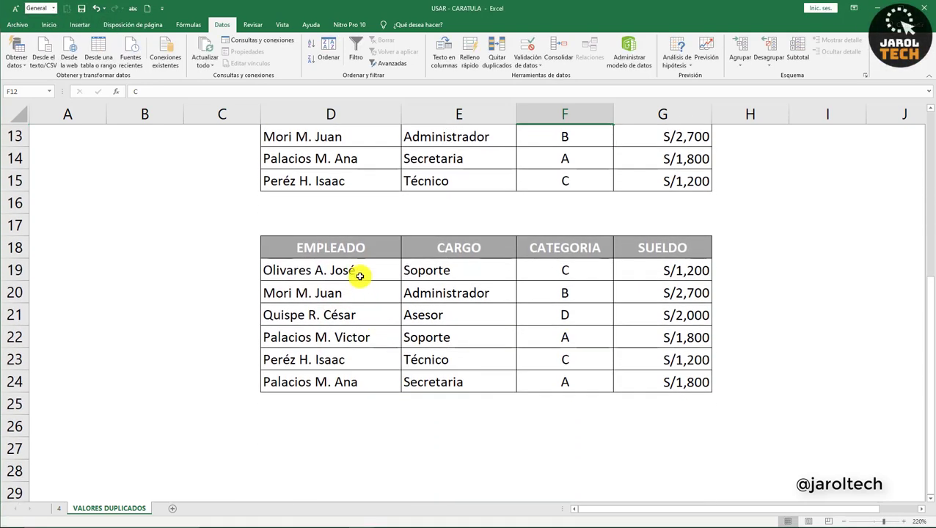
pyautogui.moveTo(352, 248); pyautogui.dragTo(665, 379)
pyautogui.scroll(3, 554, 348)
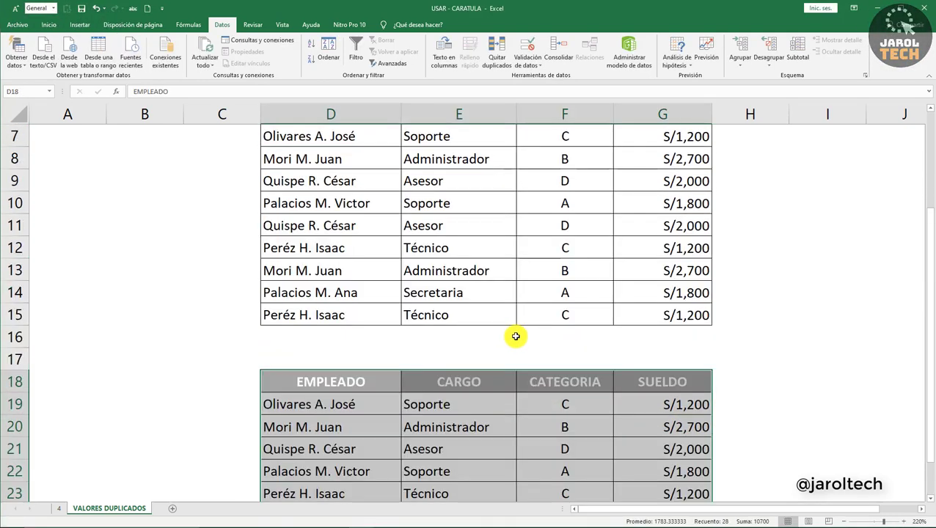
pyautogui.moveTo(353, 178); pyautogui.dragTo(649, 374)
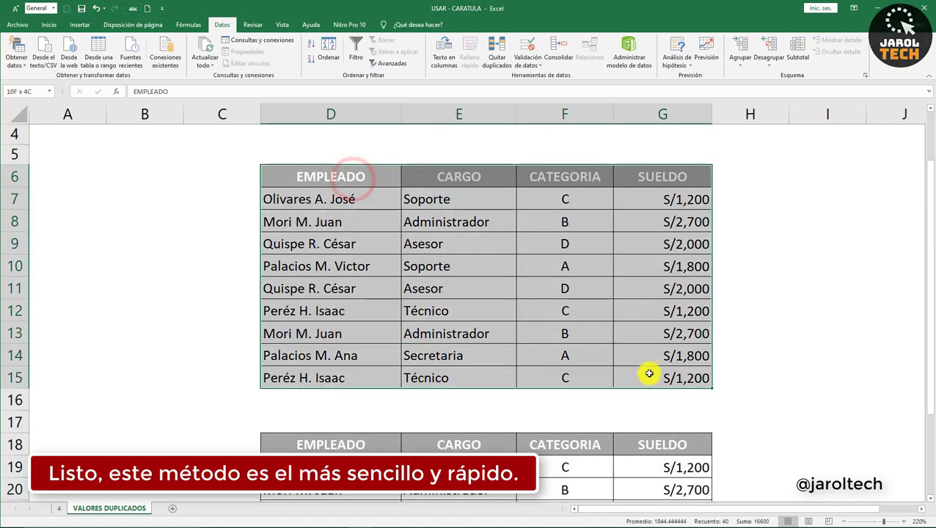
pyautogui.scroll(-2, 513, 323)
pyautogui.click(483, 378)
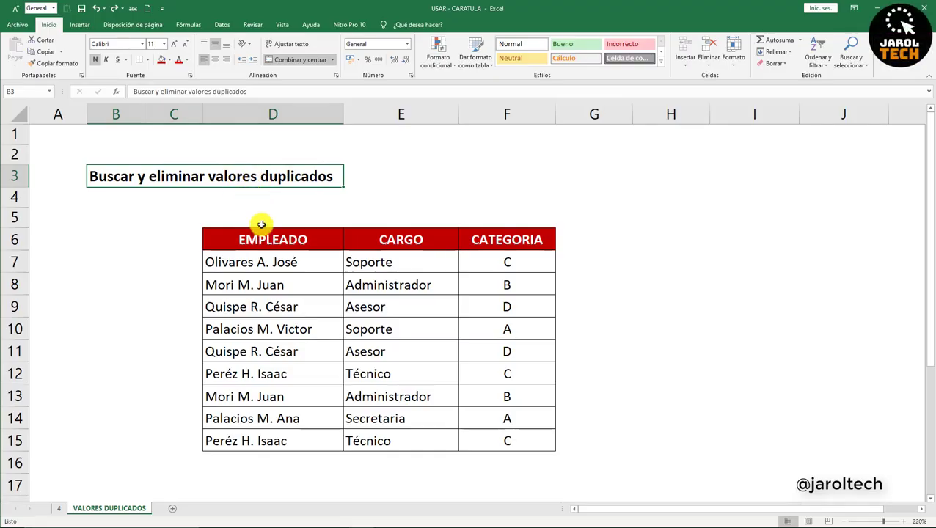
# Step: Add a COMBINADO header in G6, next to the CATEGORIA column of the red employee table
pyautogui.moveTo(263, 232); pyautogui.dragTo(511, 437)
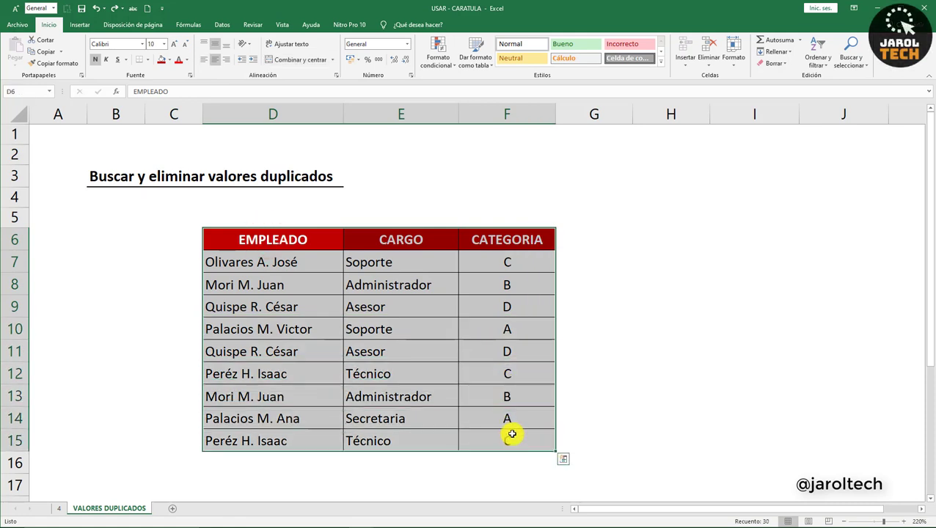
pyautogui.click(582, 246)
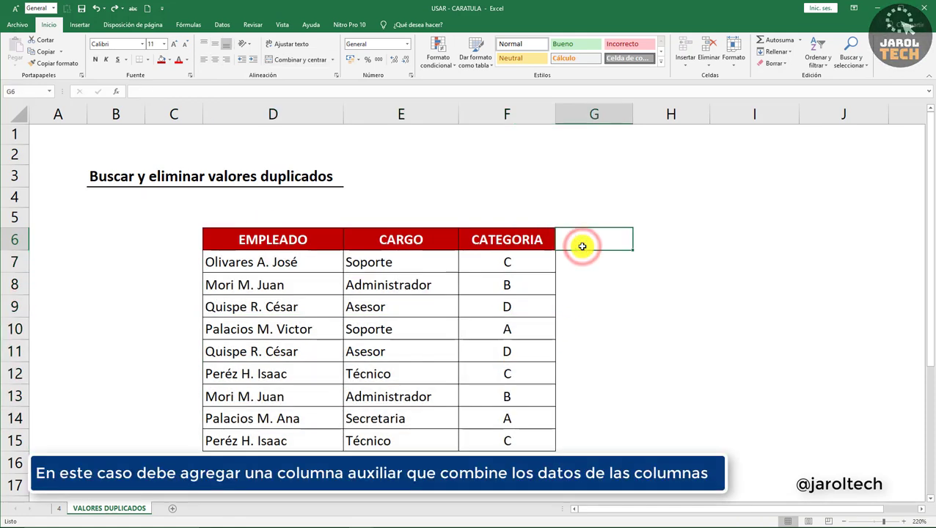
pyautogui.write('COMBI')
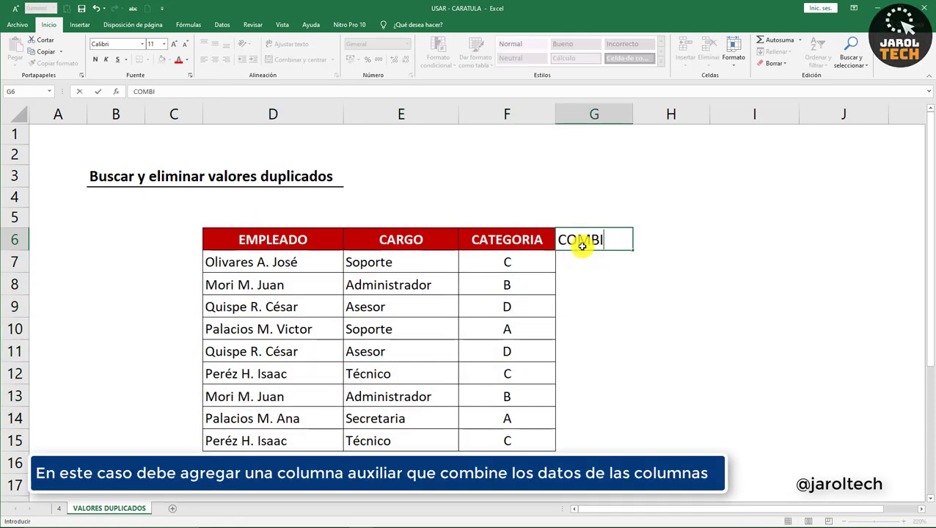
pyautogui.write('NADO')
pyautogui.press('Return')
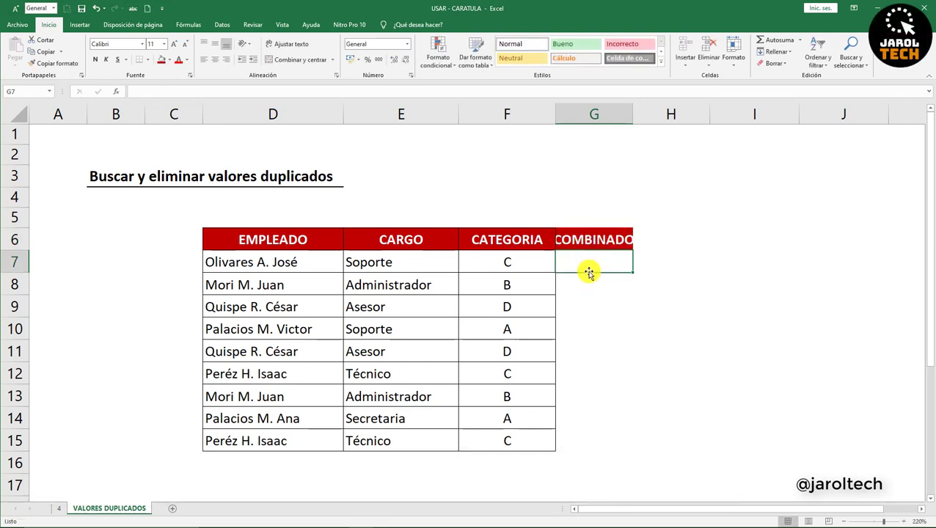
# Step: Enter the formula =CONCAT(D7:F7) in G7 to join the row's employee, position and category
pyautogui.write('=C')
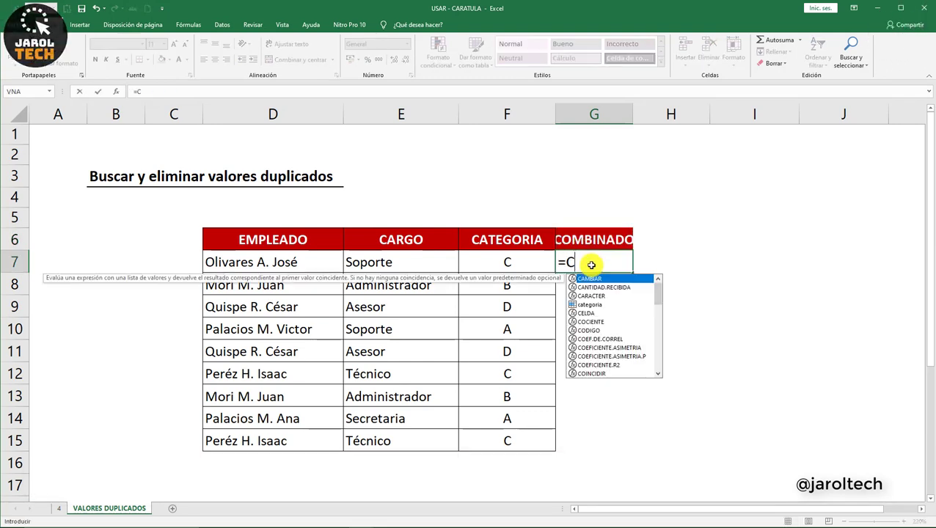
pyautogui.write('ONCAT')
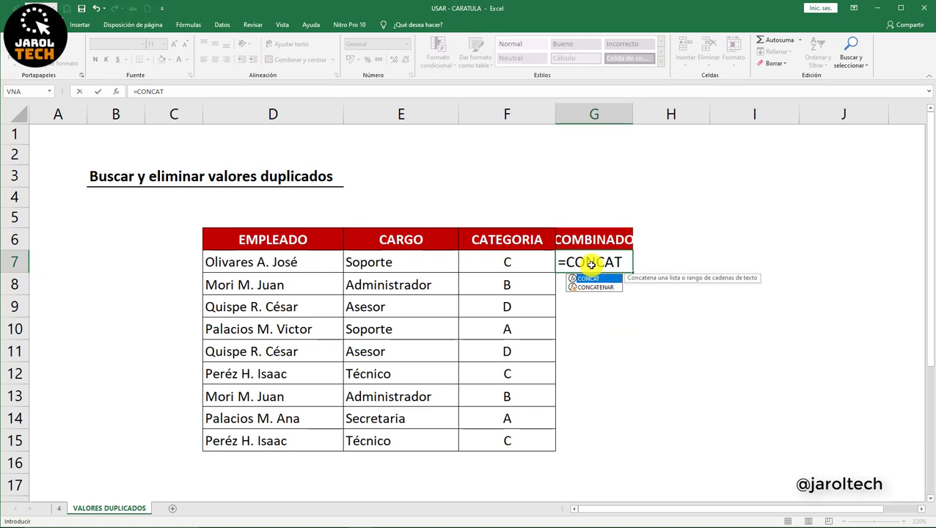
pyautogui.write('(')
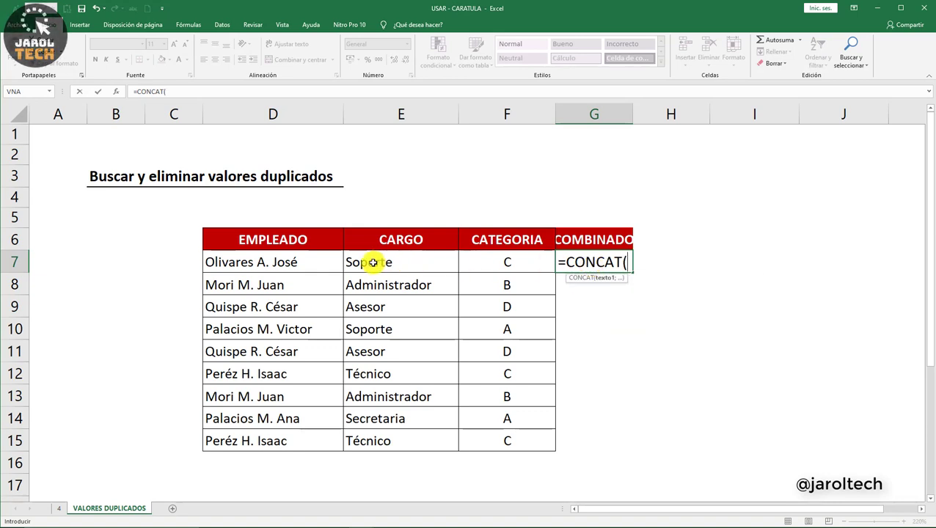
pyautogui.moveTo(323, 262); pyautogui.dragTo(470, 264)
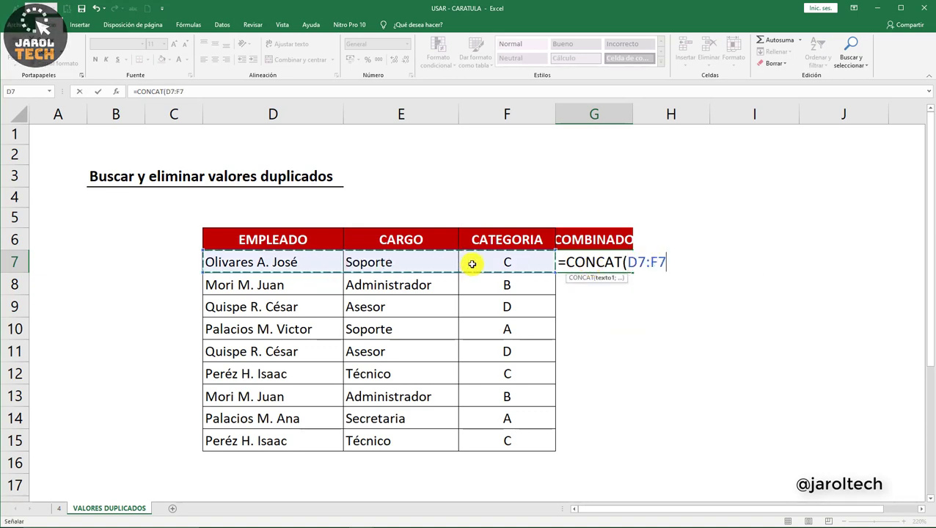
pyautogui.write(')')
pyautogui.press('Return')
# Step: Fill the CONCAT formula down to G15 and autofit column G to the combined text
pyautogui.click(607, 263)
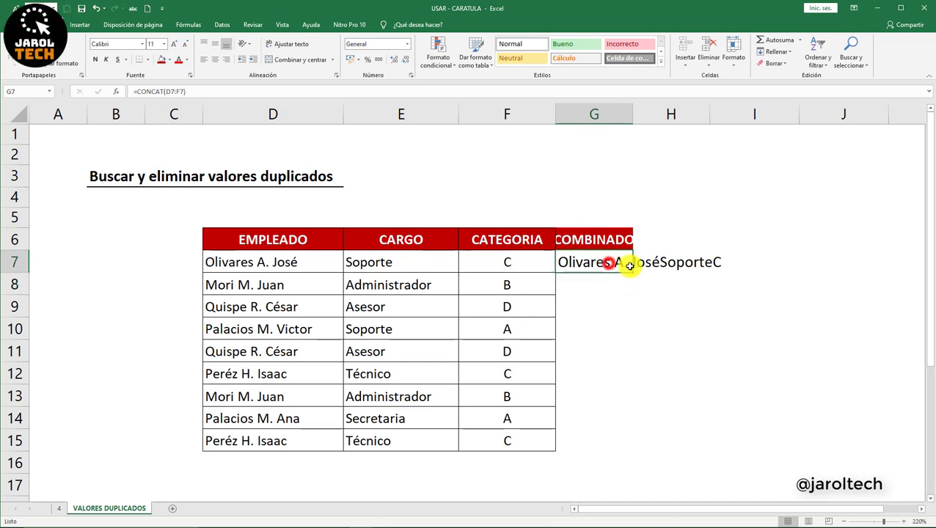
pyautogui.doubleClick(632, 274)
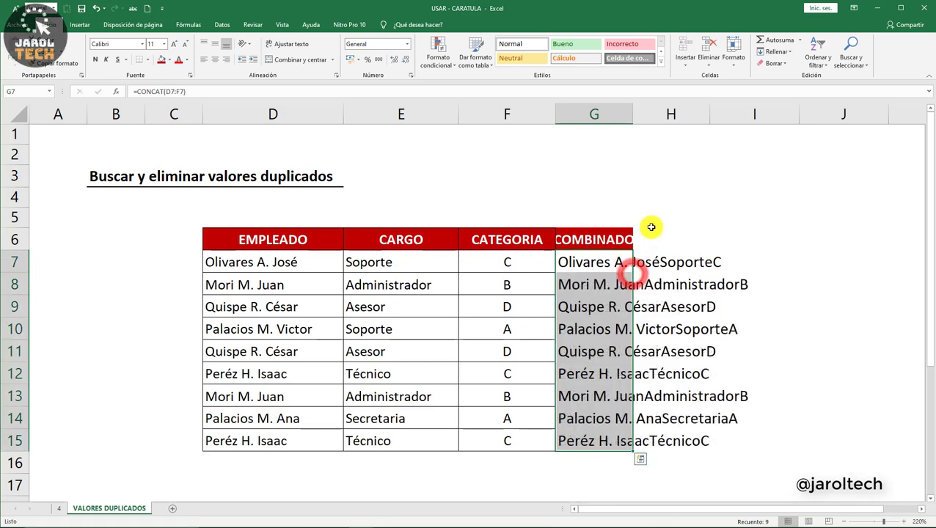
pyautogui.doubleClick(634, 121)
pyautogui.click(653, 283)
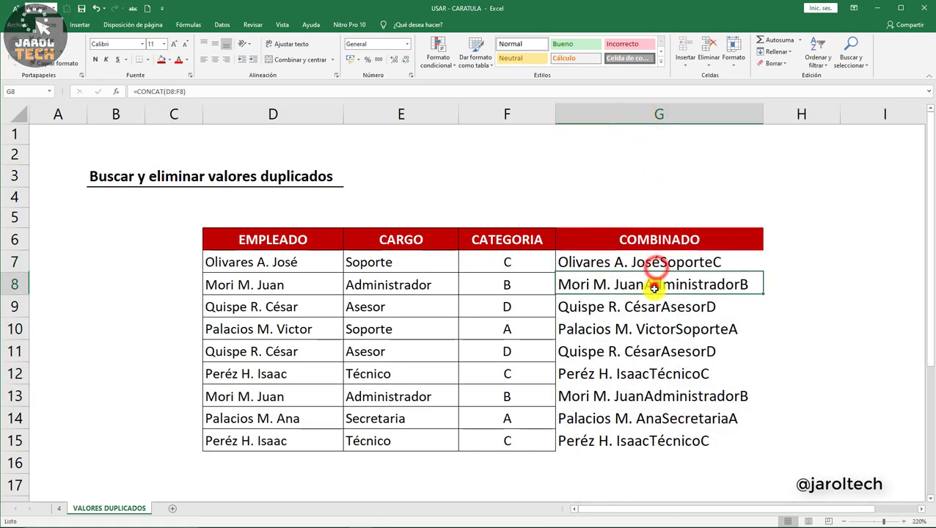
pyautogui.click(656, 301)
# Step: Start a duplicate-values conditional formatting rule on the combined cells G7:G15, set to Duplicados
pyautogui.moveTo(660, 263); pyautogui.dragTo(691, 433)
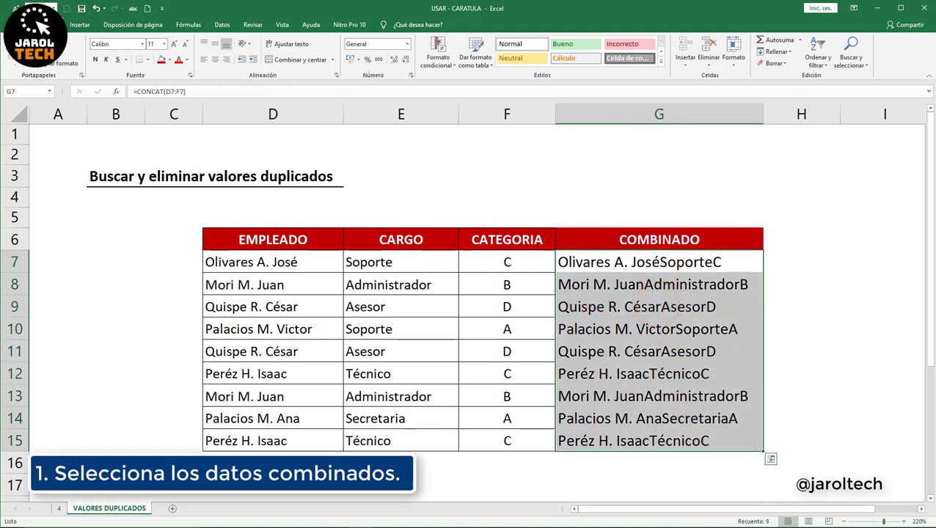
pyautogui.click(432, 65)
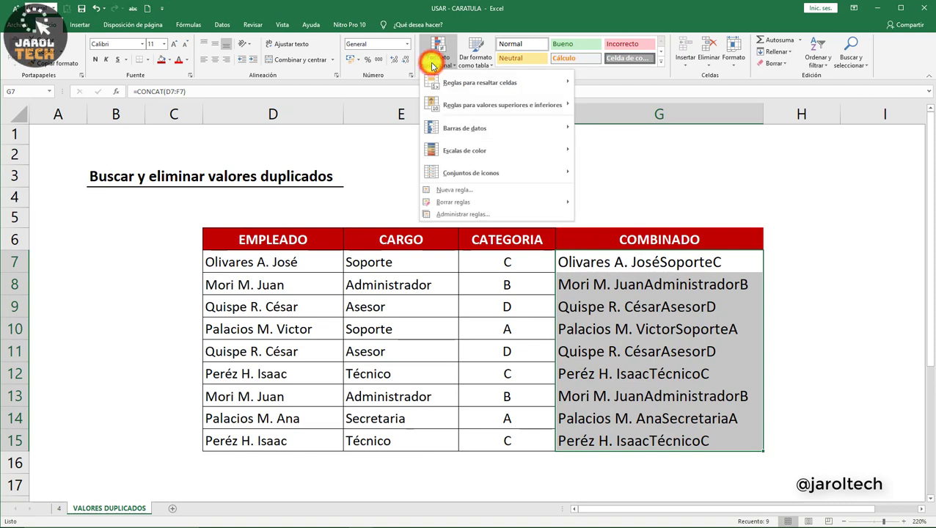
pyautogui.moveTo(498, 85)
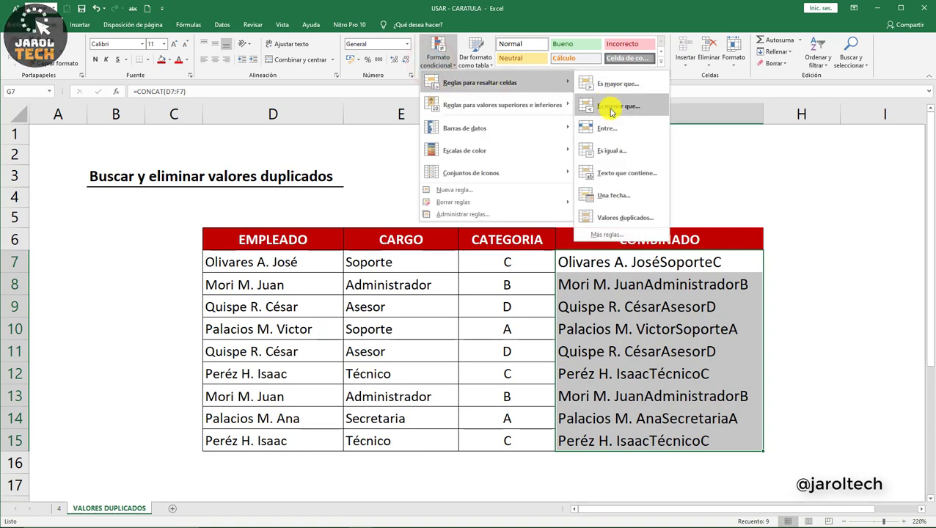
pyautogui.click(609, 219)
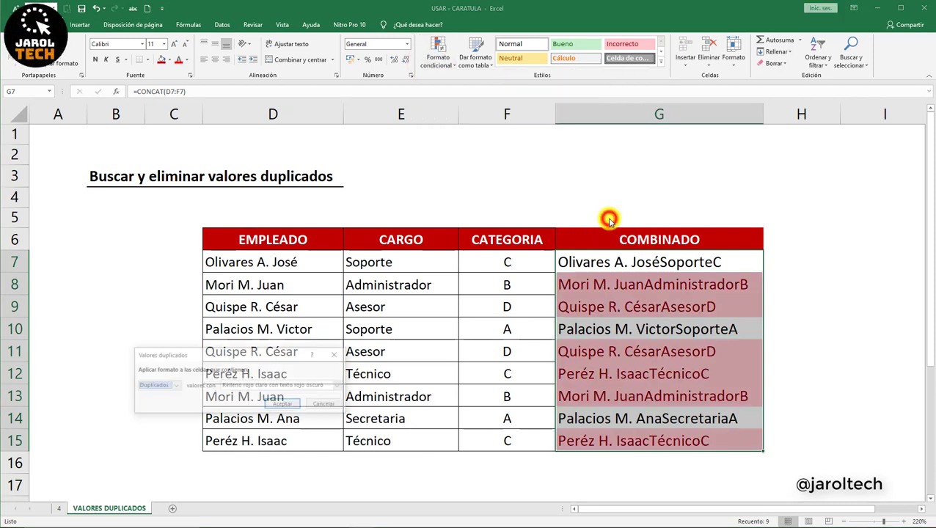
pyautogui.click(177, 385)
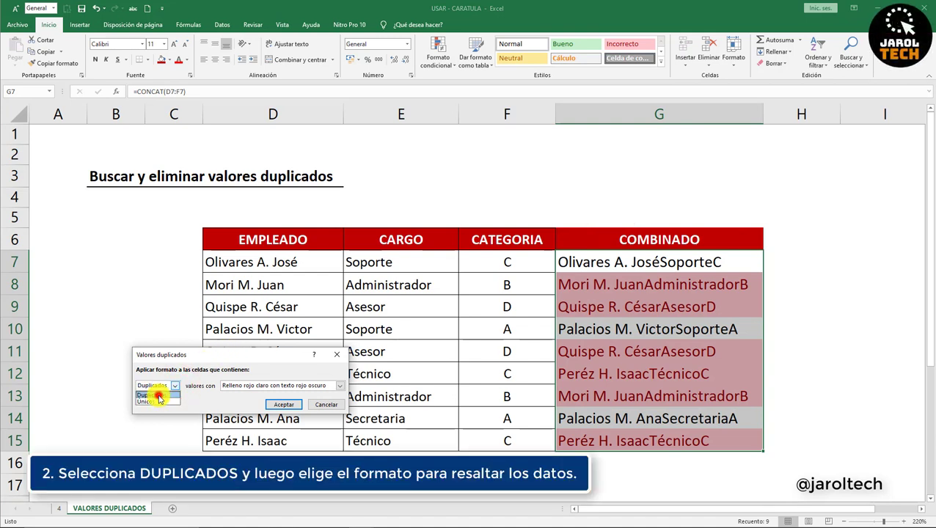
# Step: Try the green fill preset and the yellow fill preset as the highlight format for the duplicates
pyautogui.click(270, 385)
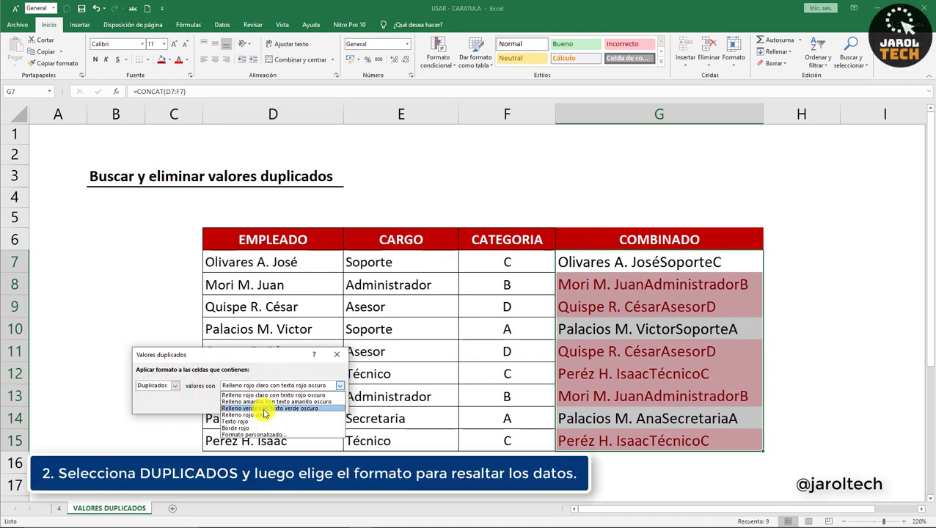
pyautogui.click(267, 407)
pyautogui.click(273, 385)
pyautogui.click(279, 401)
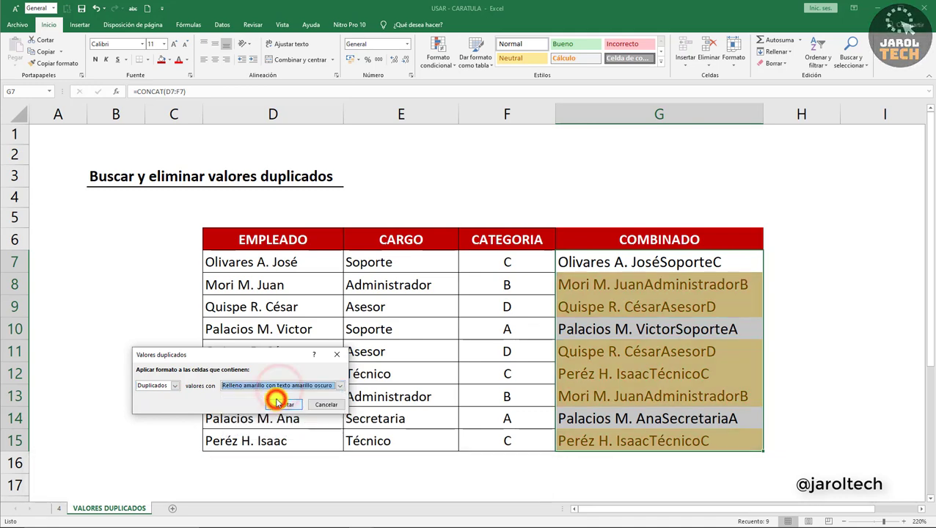
# Step: Set the duplicates' format to Relleno rojo claro con texto rojo oscuro and apply the rule
pyautogui.click(279, 387)
pyautogui.click(276, 395)
pyautogui.click(278, 386)
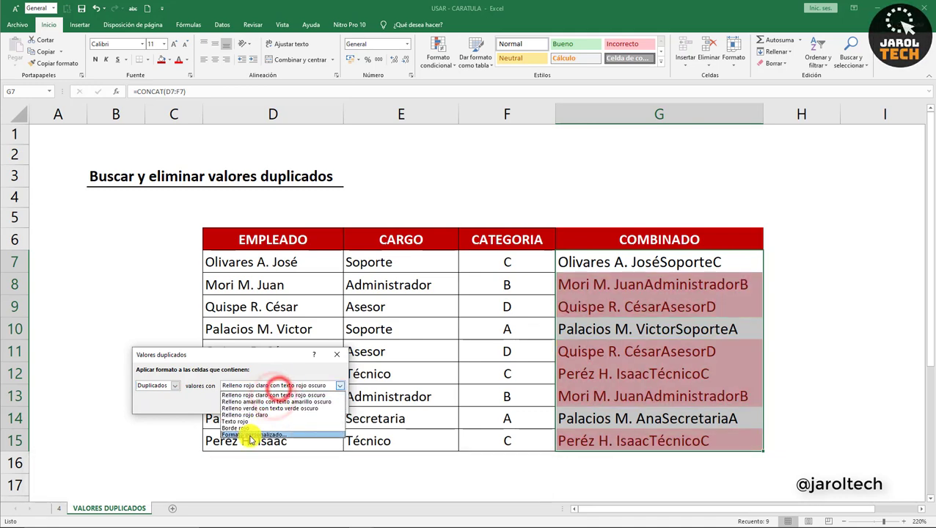
pyautogui.click(253, 395)
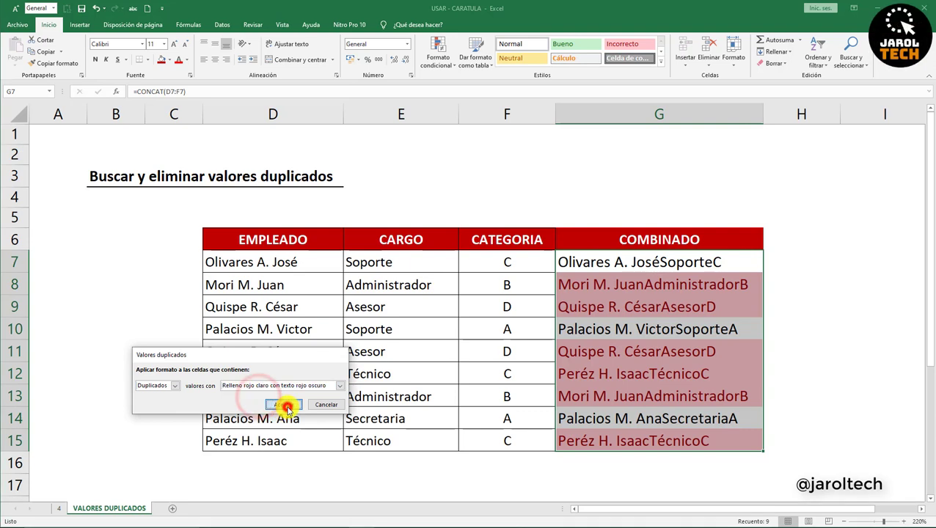
pyautogui.click(288, 406)
# Step: Examine the highlighted duplicate entries in the COMBINADO column, from G8 down to G15
pyautogui.click(645, 306)
pyautogui.click(652, 287)
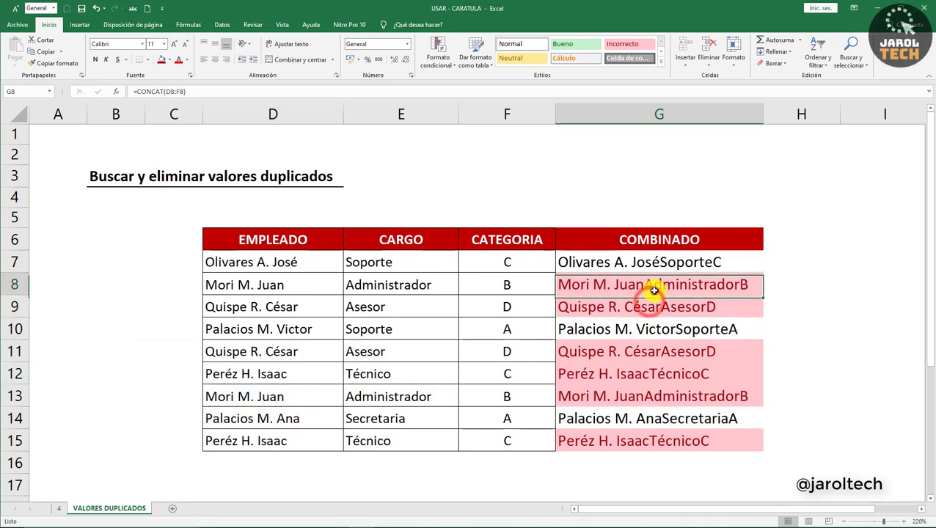
pyautogui.click(653, 352)
pyautogui.click(664, 372)
pyautogui.click(657, 394)
pyautogui.click(668, 446)
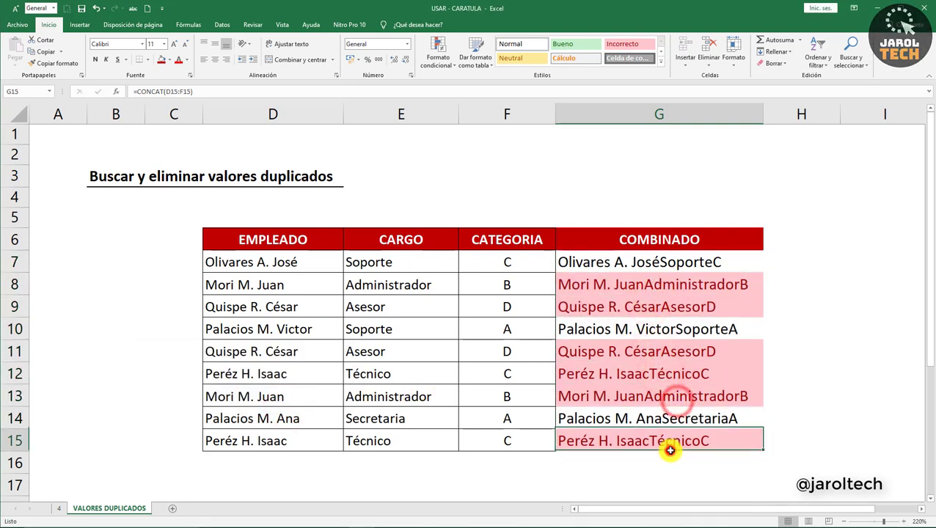
# Step: Add filters to the employee table and filter the COMBINADO column by cell colour to Sin relleno
pyautogui.click(417, 266)
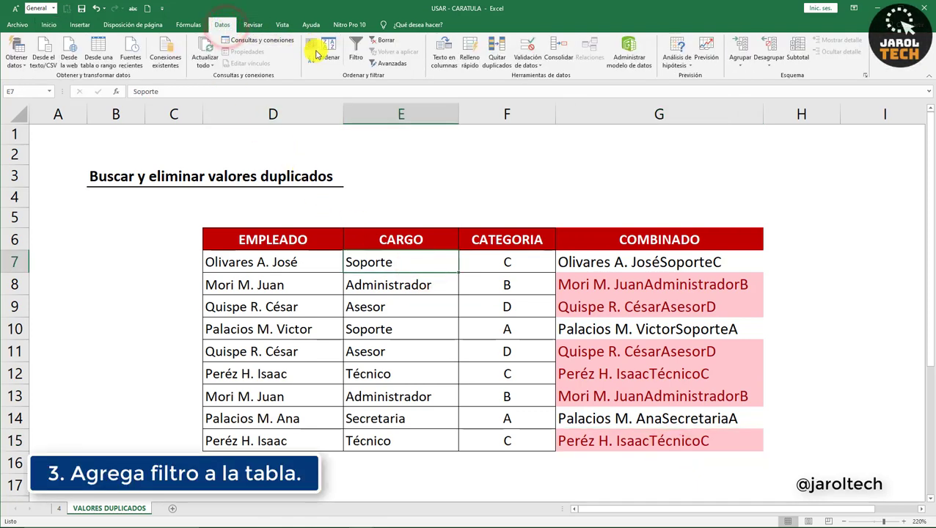
pyautogui.click(355, 58)
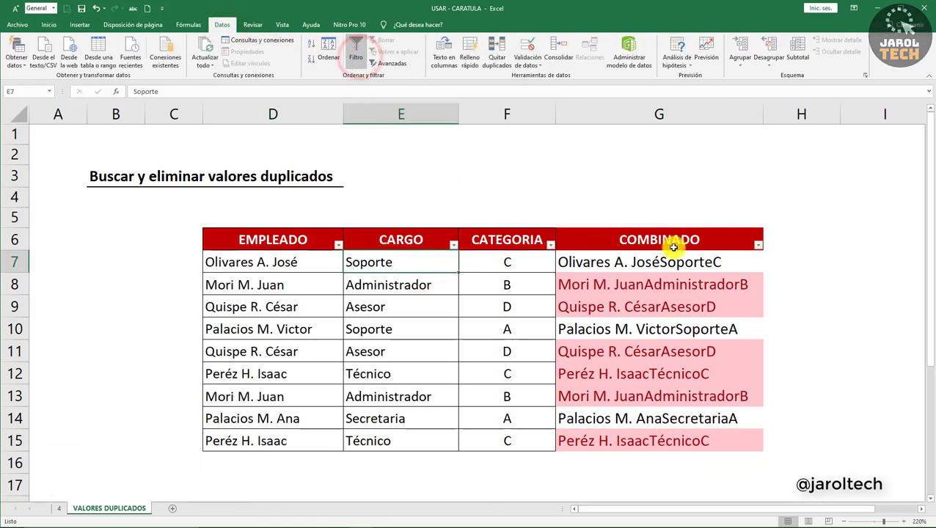
pyautogui.click(752, 247)
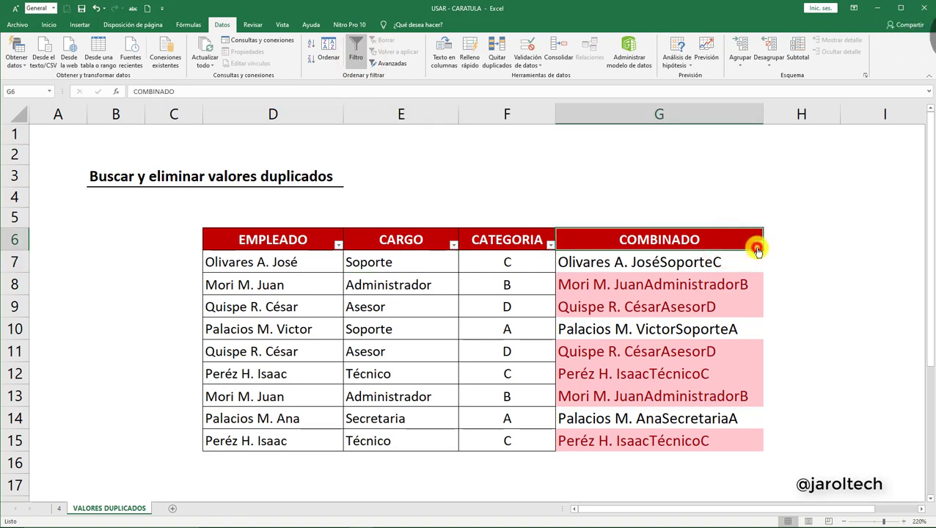
pyautogui.click(756, 249)
pyautogui.moveTo(697, 319)
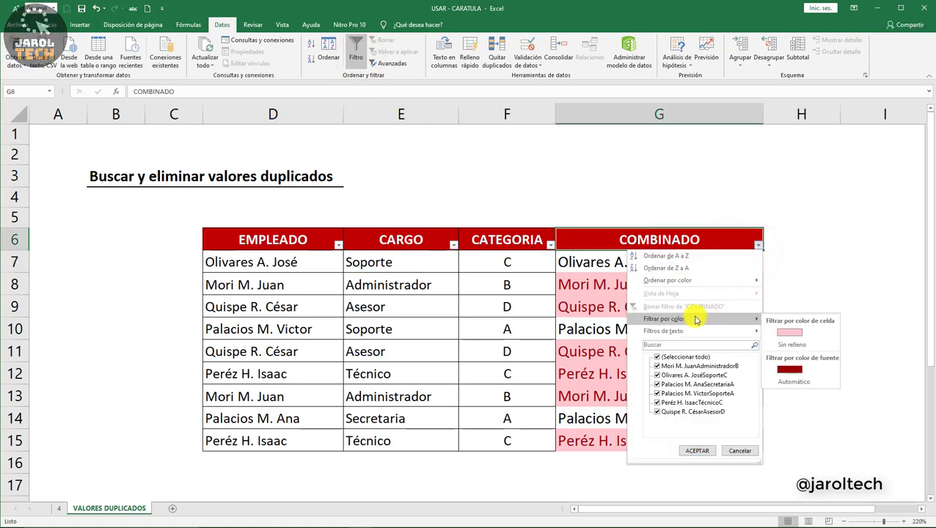
pyautogui.click(798, 348)
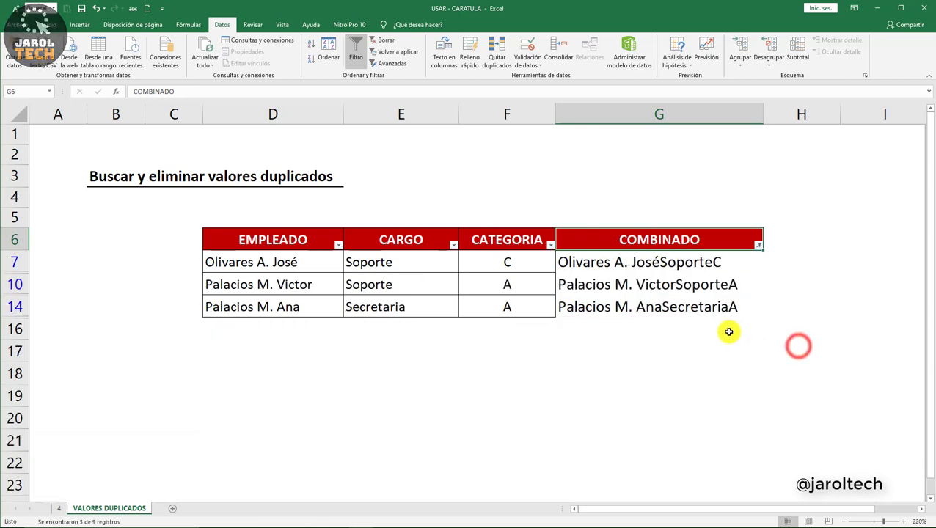
# Step: Check the filtered rows and clear the Sin relleno colour filter from the COMBINADO column
pyautogui.click(315, 261)
pyautogui.moveTo(412, 270); pyautogui.dragTo(621, 295)
pyautogui.click(620, 284)
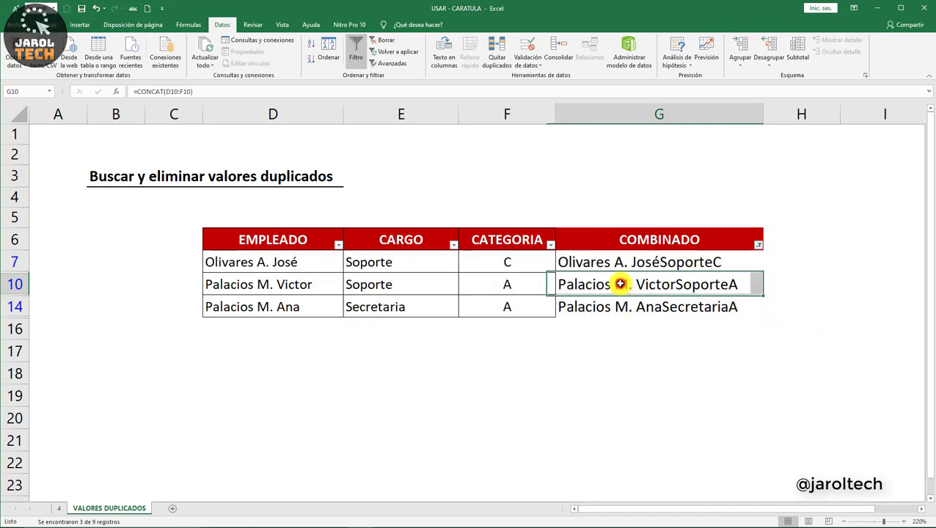
pyautogui.click(757, 245)
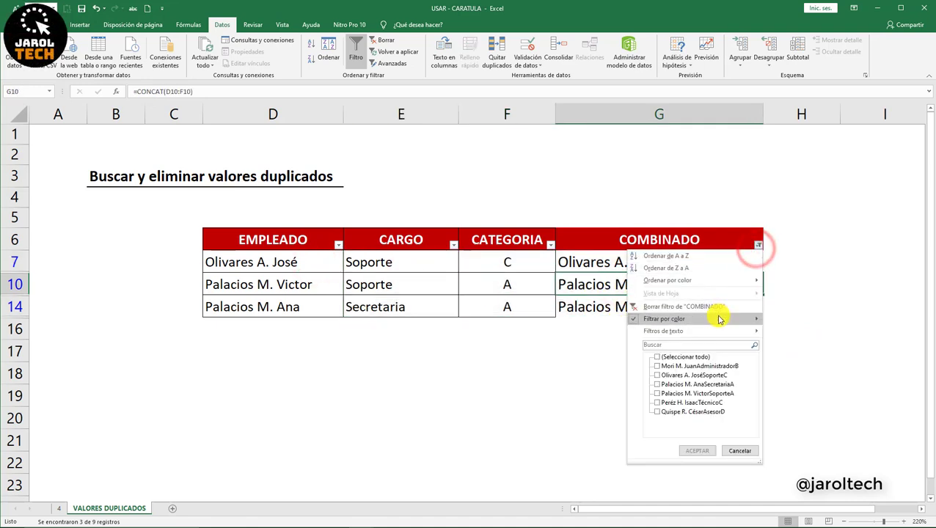
pyautogui.moveTo(741, 325)
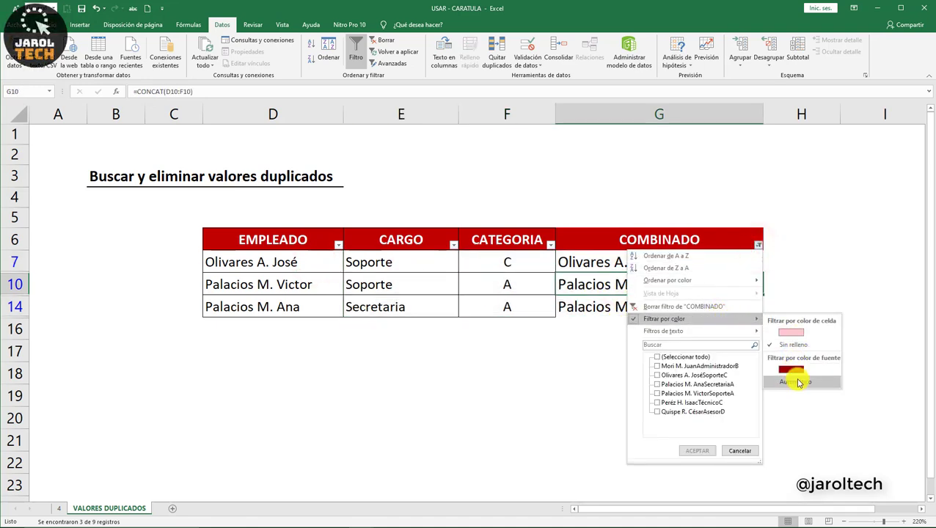
pyautogui.click(795, 345)
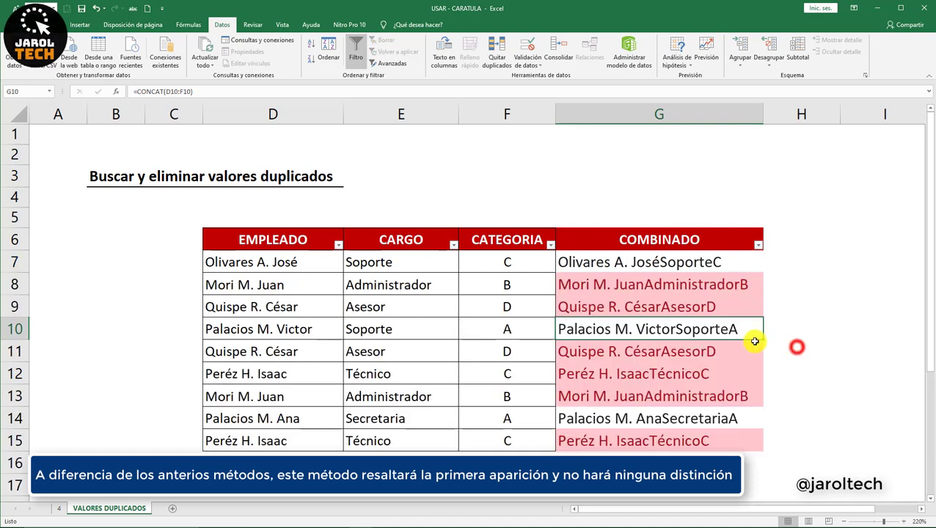
# Step: Filter COMBINADO by Sin relleno again and select only the visible cells of the employee rows in D7:G14
pyautogui.click(757, 245)
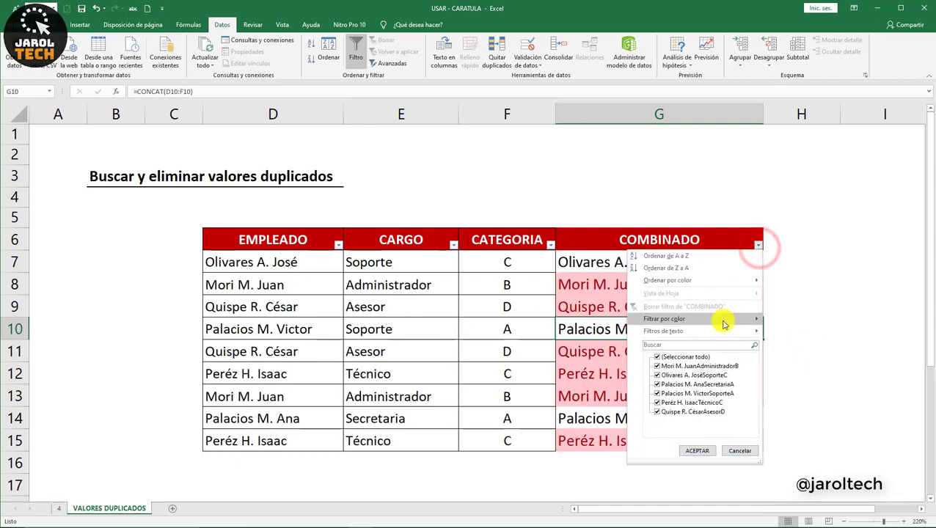
pyautogui.moveTo(755, 318)
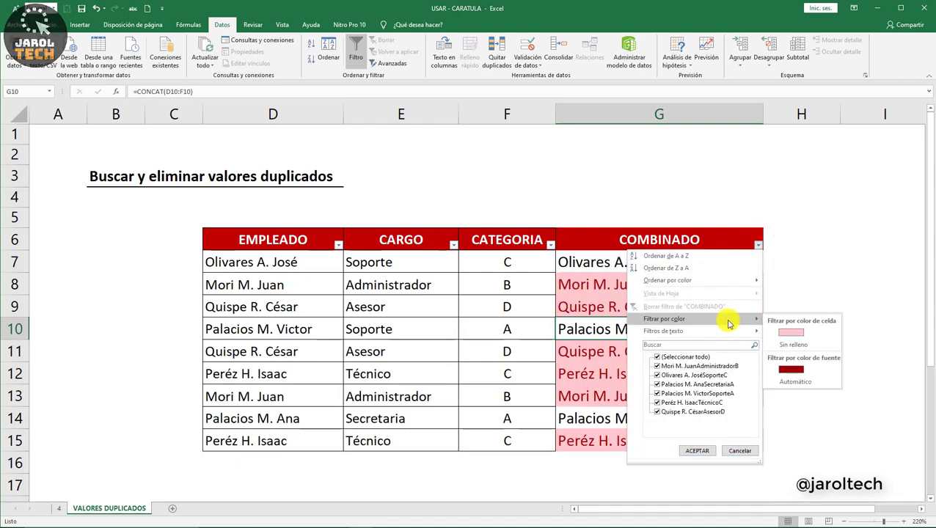
pyautogui.click(794, 344)
pyautogui.click(318, 262)
pyautogui.moveTo(318, 262); pyautogui.dragTo(621, 309)
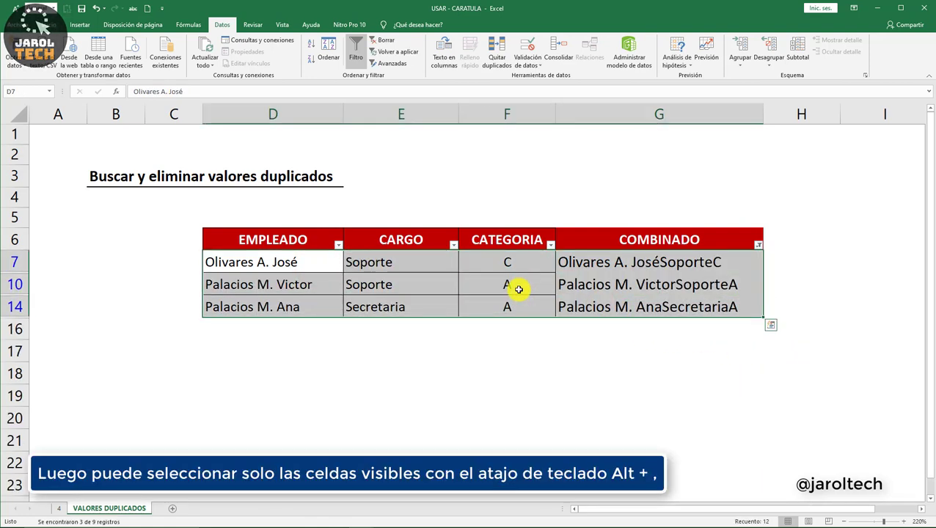
pyautogui.hotkey('alt', ';')
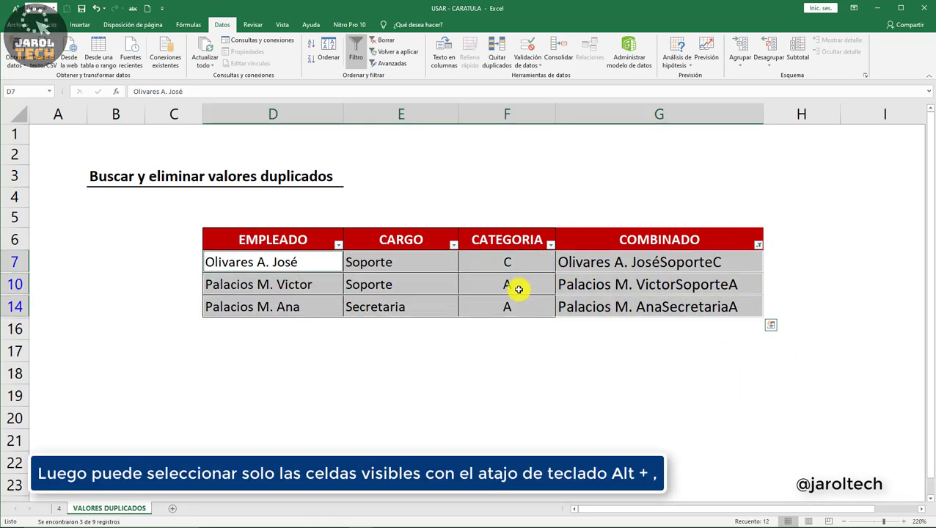
# Step: Remove the Sin relleno colour filter from COMBINADO while keeping the unhighlighted rows selected
pyautogui.click(751, 247)
pyautogui.moveTo(722, 322)
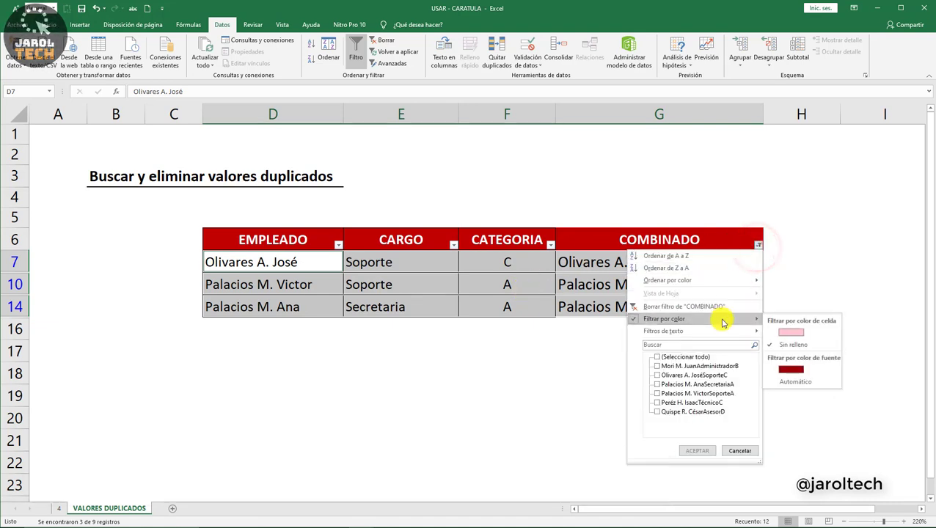
pyautogui.click(780, 347)
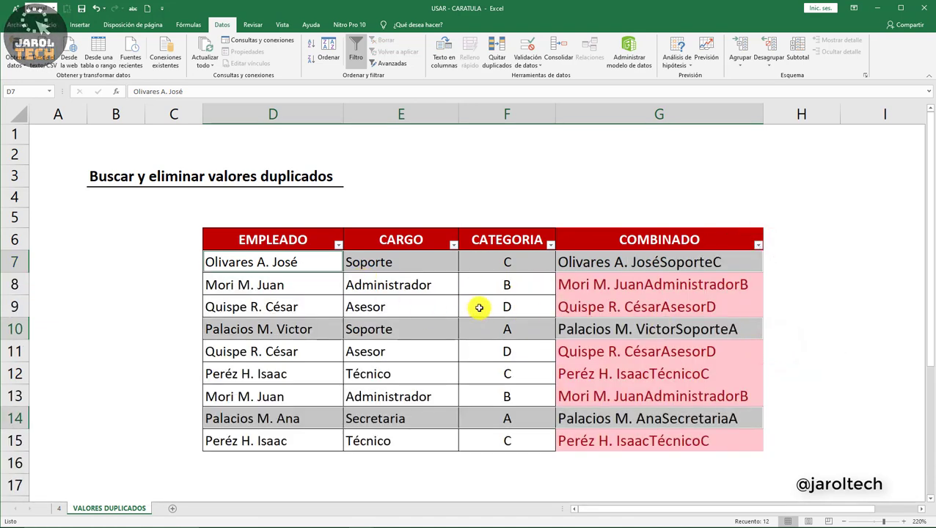